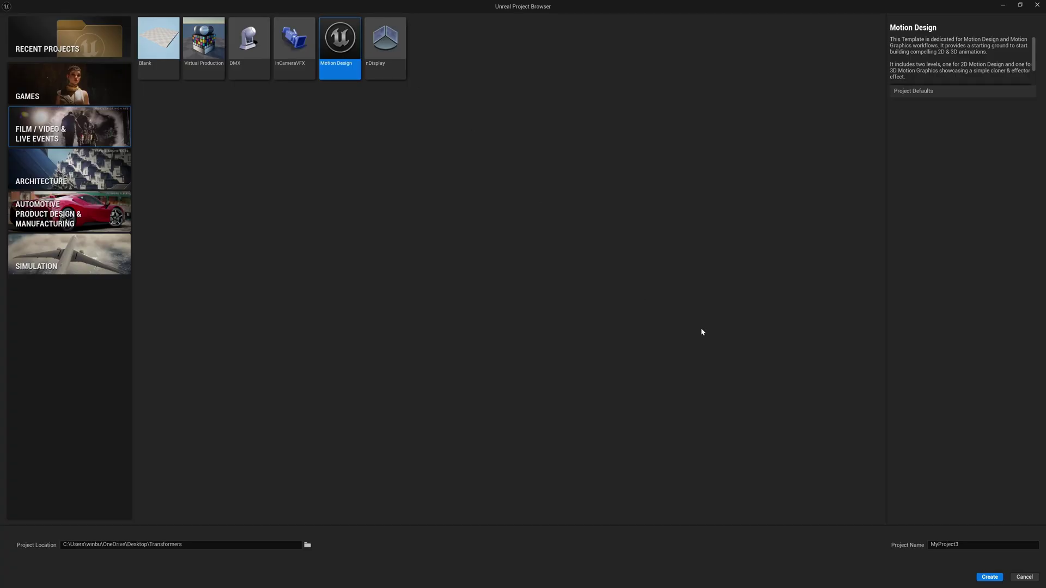
# - Create the project MyProject3 from the Motion Design template and show the Content Browser docked in an enlarged panel
pyautogui.click(990, 578)
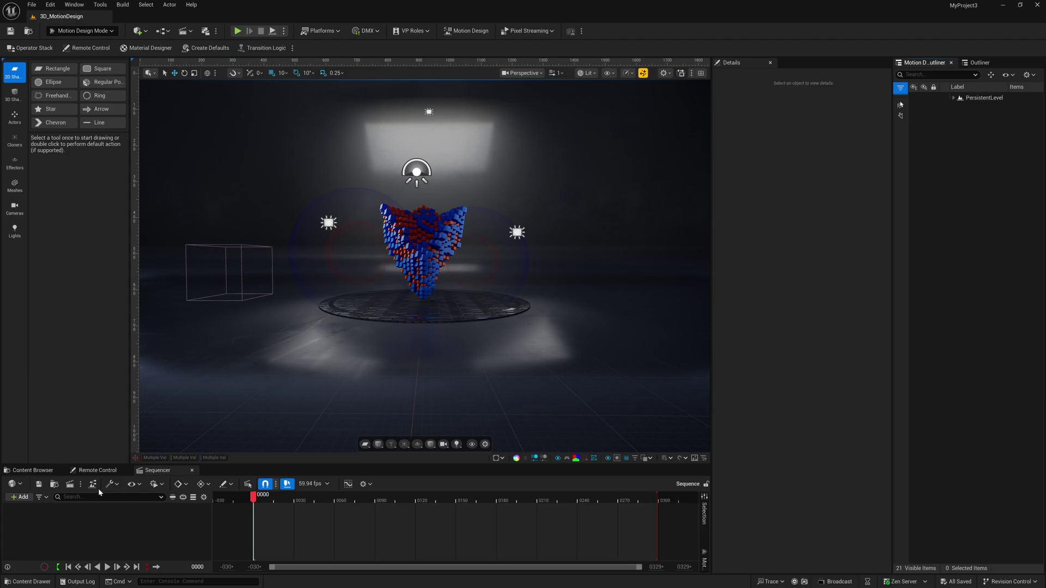
pyautogui.click(35, 471)
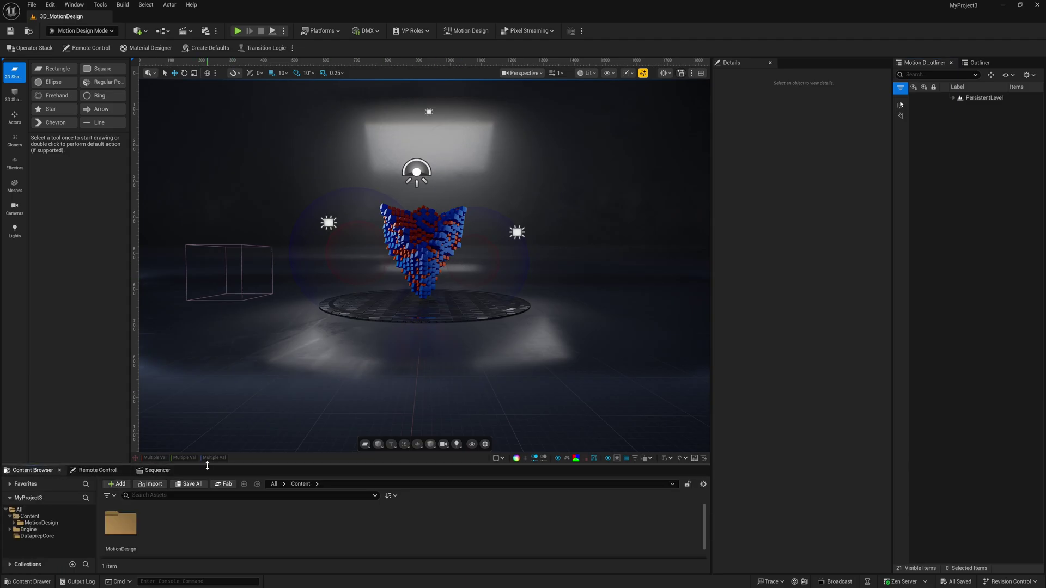
pyautogui.moveTo(208, 455); pyautogui.dragTo(212, 392)
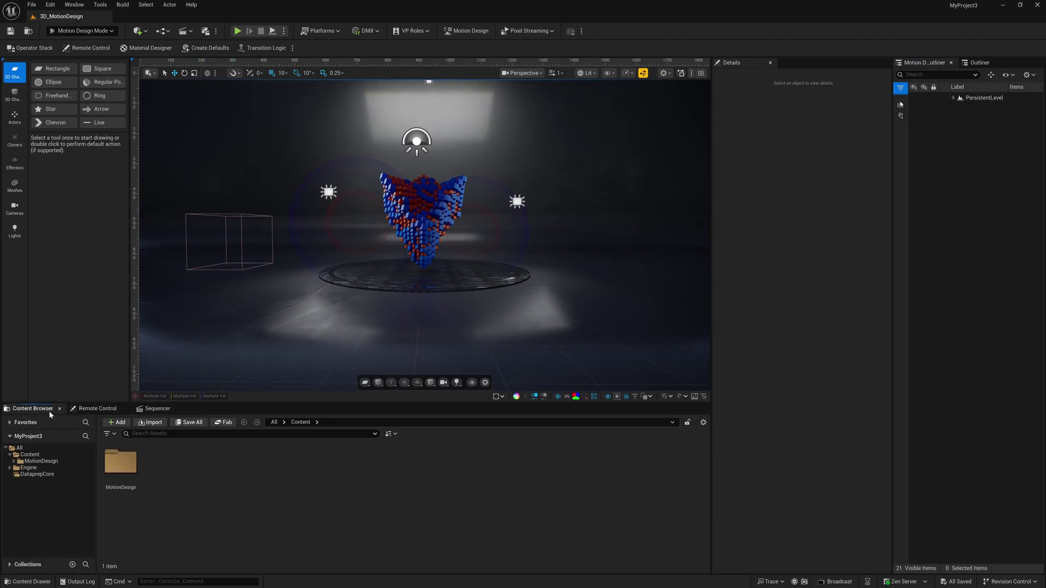
pyautogui.click(24, 580)
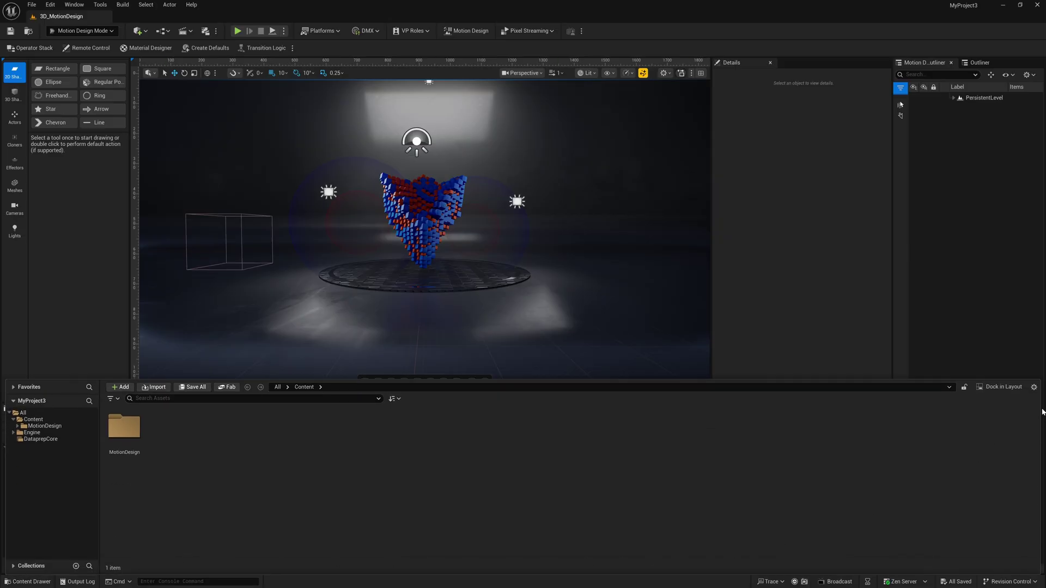
pyautogui.click(1015, 389)
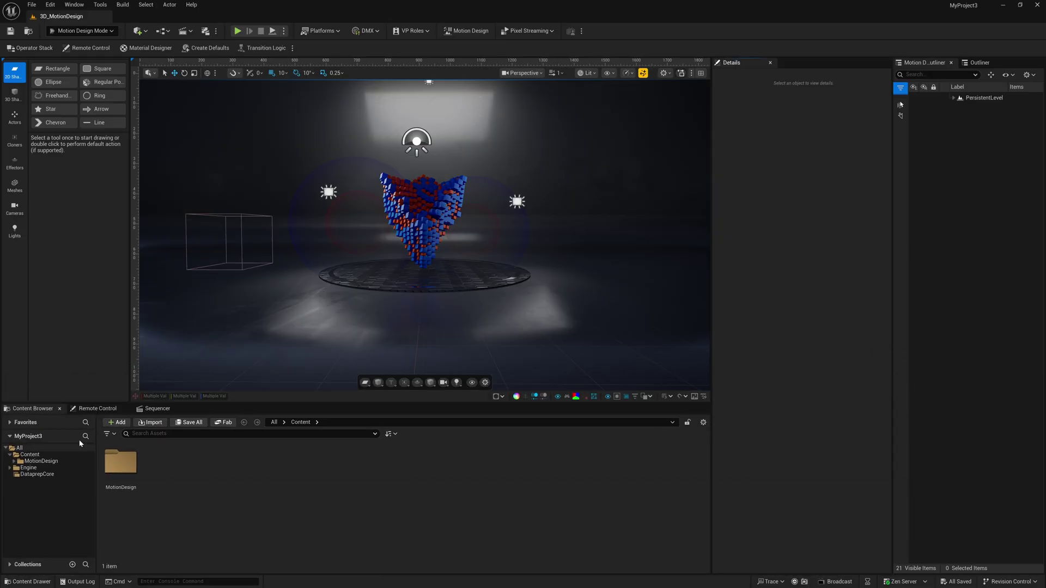
# - Create a new level named NewWorld in the MotionDesign/Maps folder, then save it and open it
pyautogui.click(55, 460)
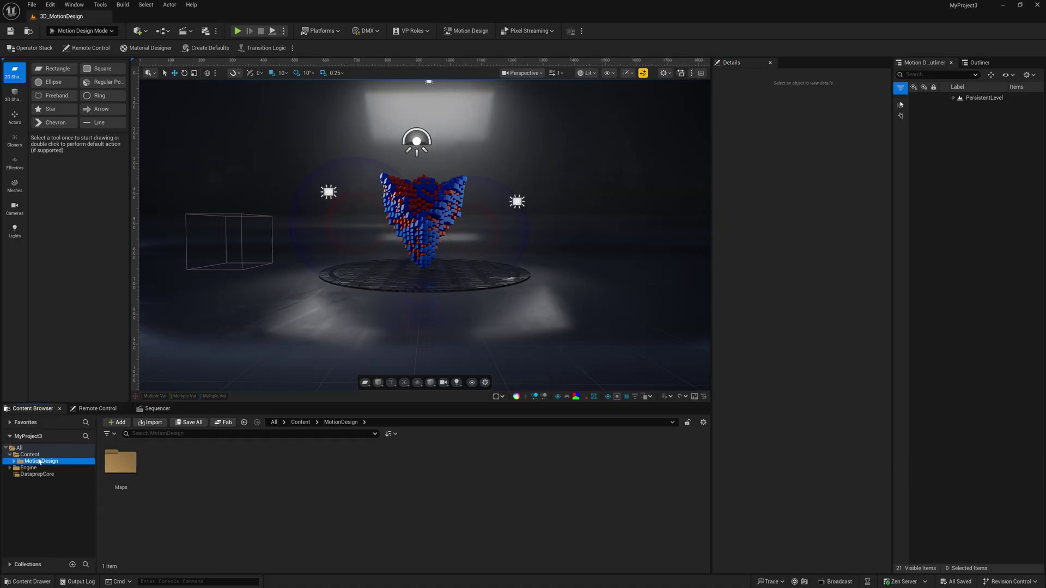
pyautogui.doubleClick(120, 462)
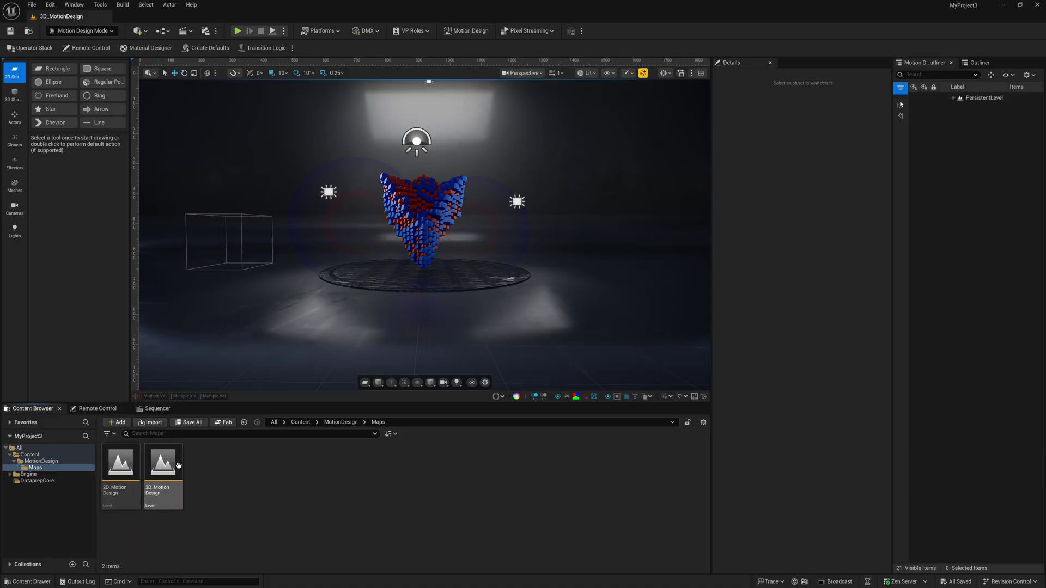
pyautogui.rightClick(217, 482)
pyautogui.click(240, 178)
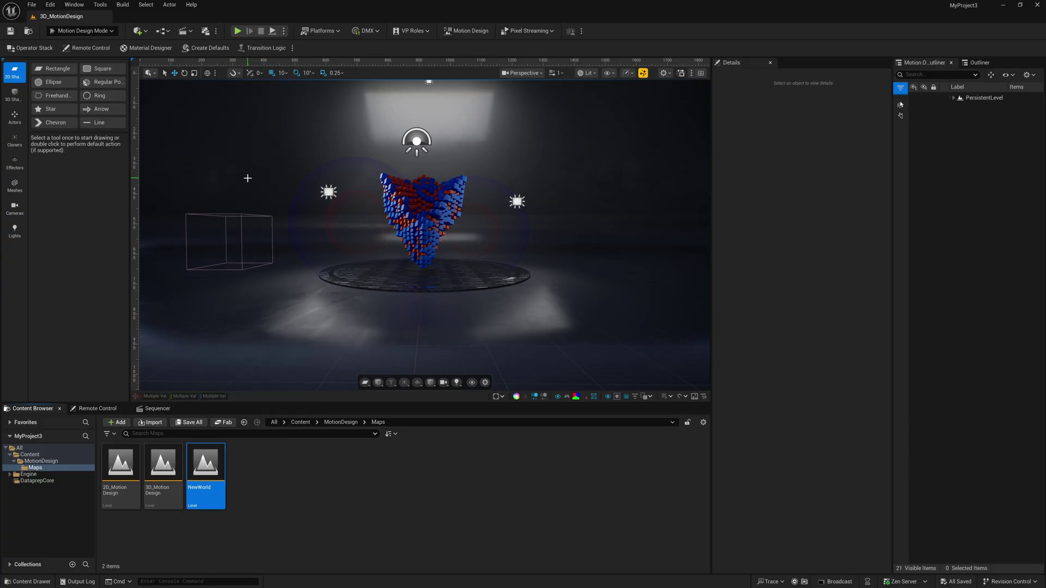
pyautogui.press('Return')
pyautogui.doubleClick(203, 464)
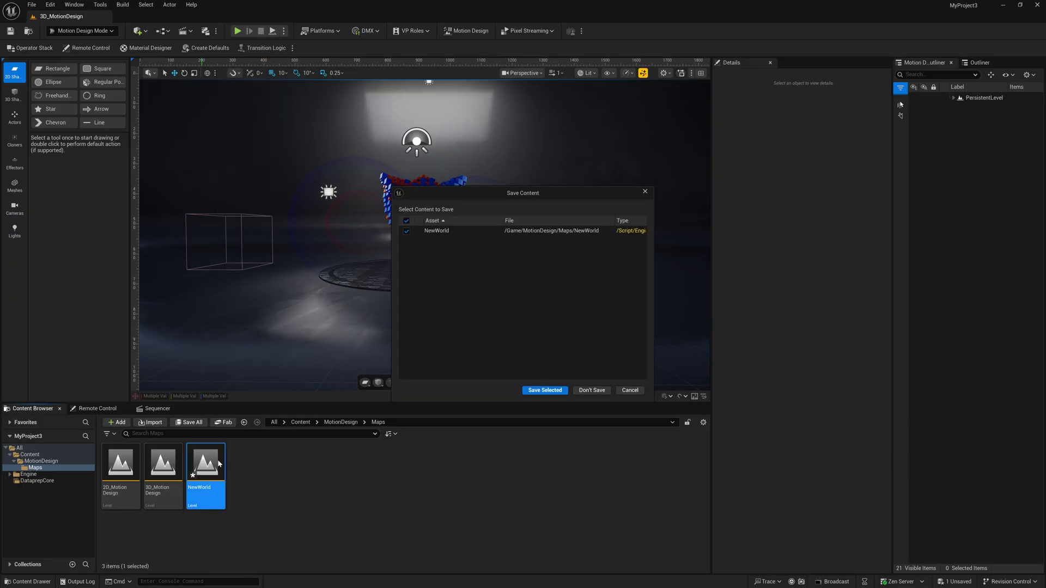
pyautogui.click(544, 390)
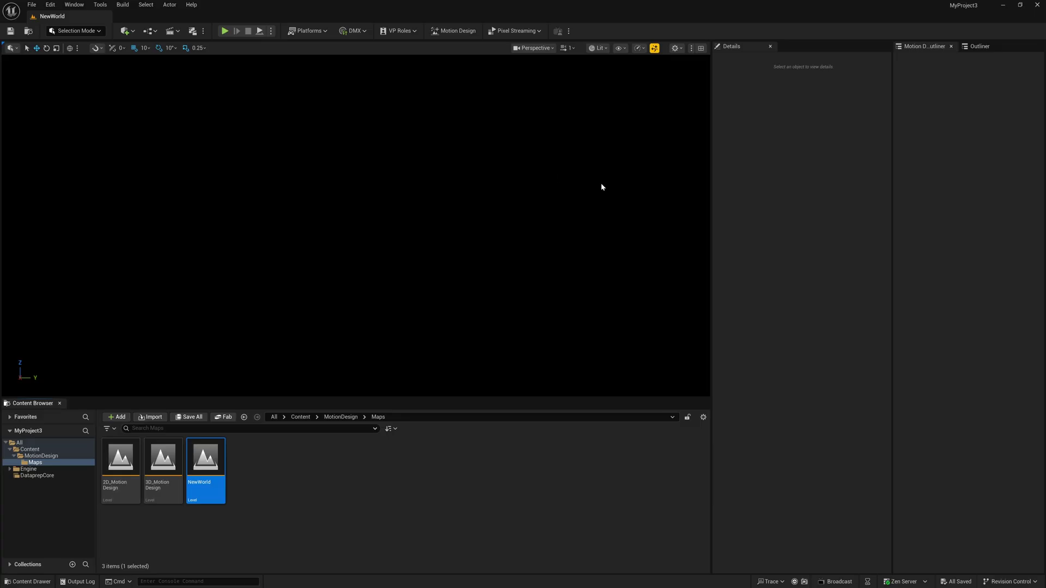
# - Set NewWorld up for Motion Design by spawning all default scene actors, and select the directional light
pyautogui.click(465, 31)
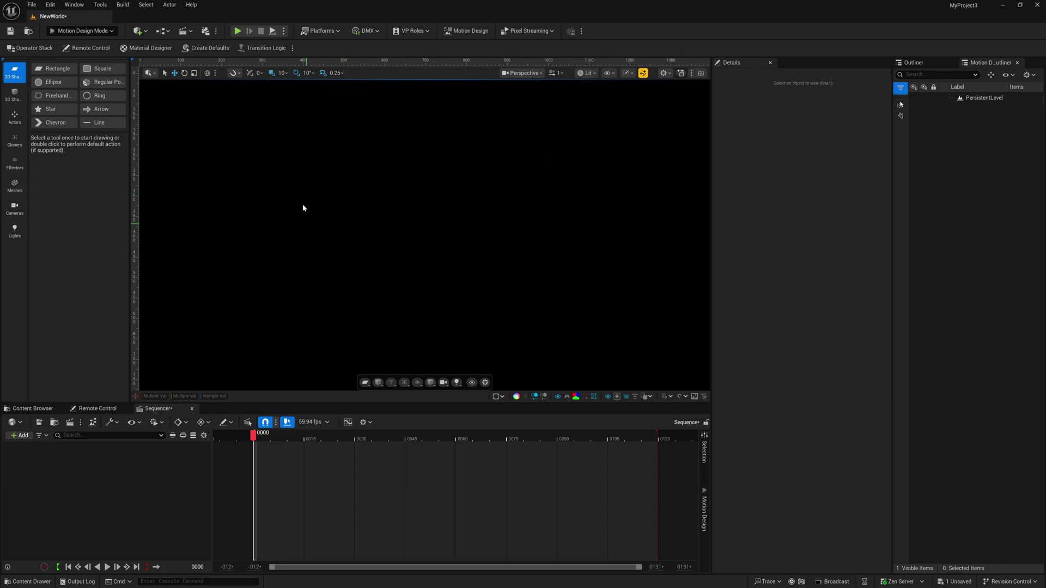
pyautogui.click(210, 49)
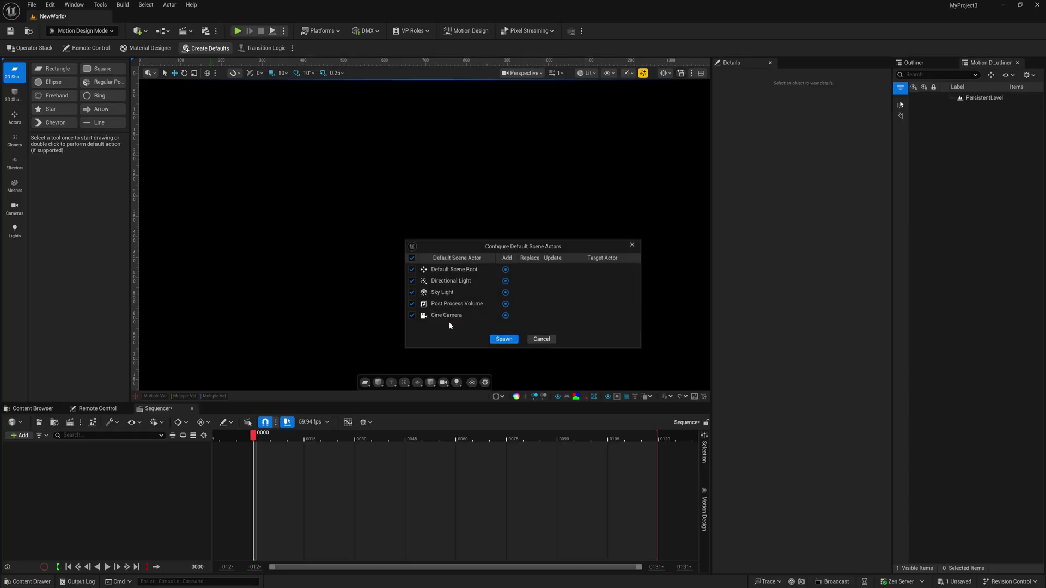
pyautogui.click(504, 339)
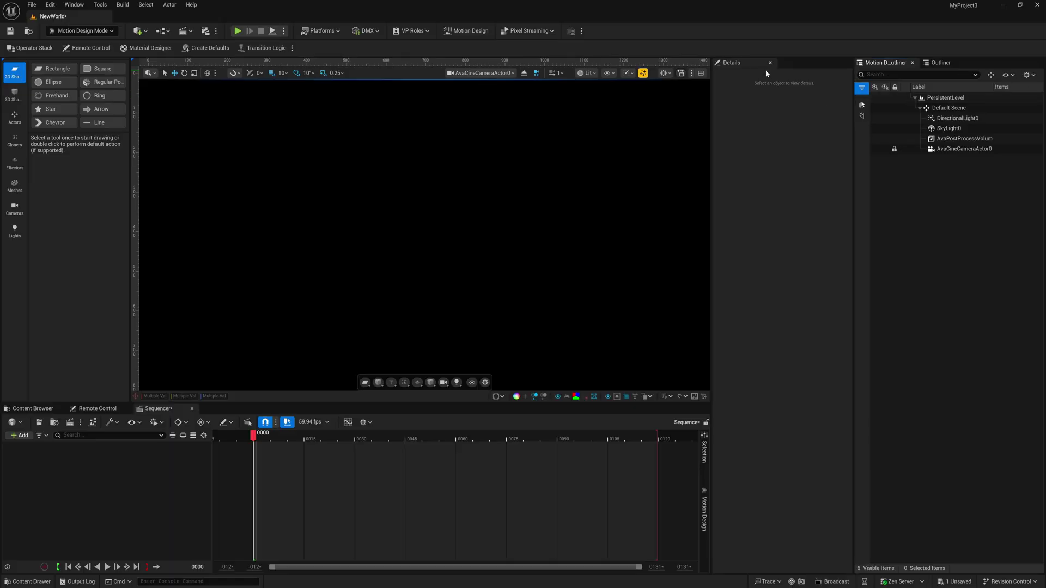
pyautogui.click(955, 118)
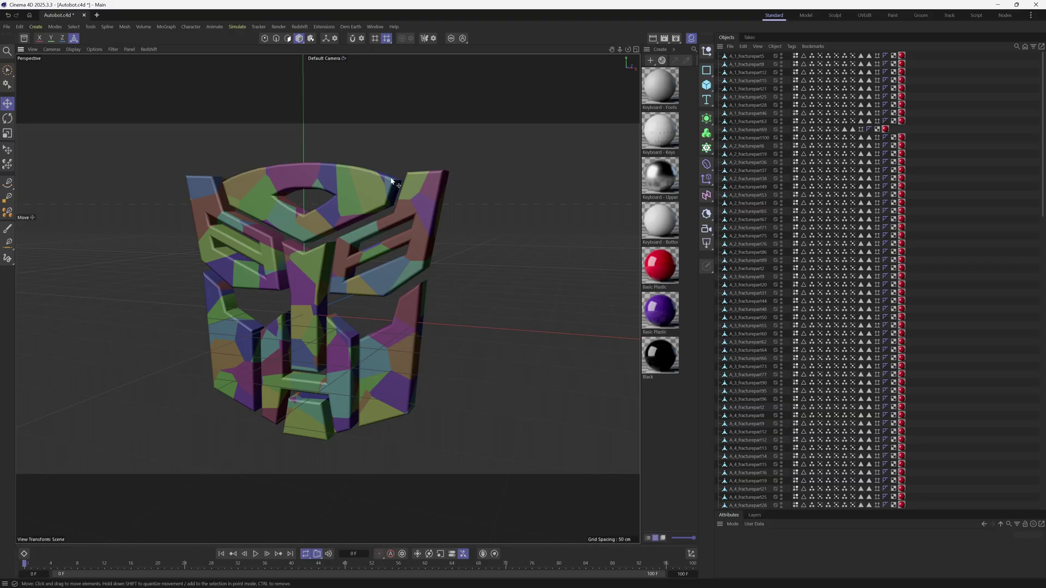
# - Switch to Cinema 4D and examine the separate fracture pieces of the Autobot logo and their object list
pyautogui.click(348, 193)
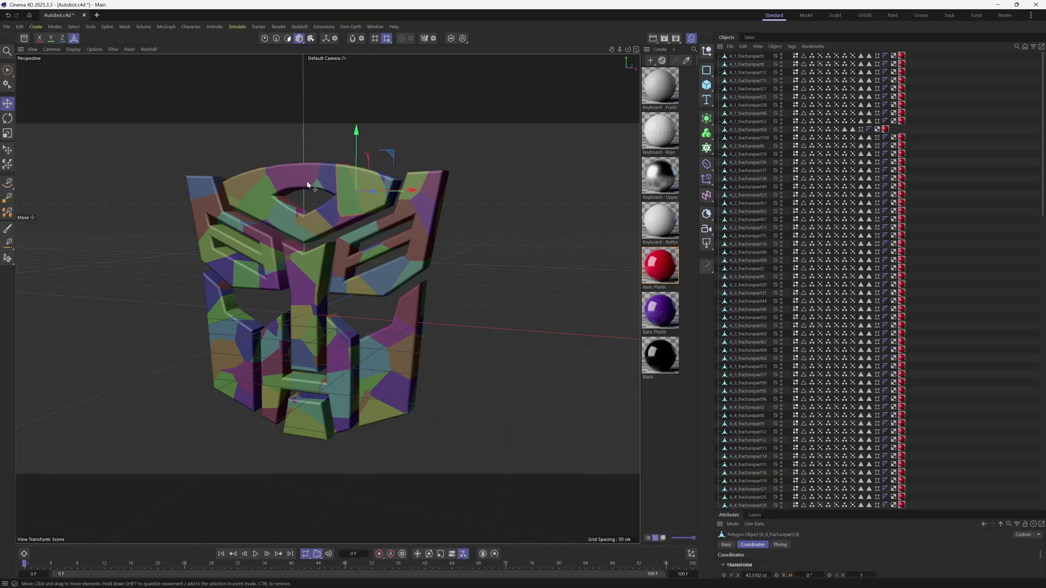
pyautogui.click(294, 182)
pyautogui.click(269, 198)
pyautogui.click(307, 233)
pyautogui.click(301, 211)
pyautogui.click(353, 191)
pyautogui.click(420, 187)
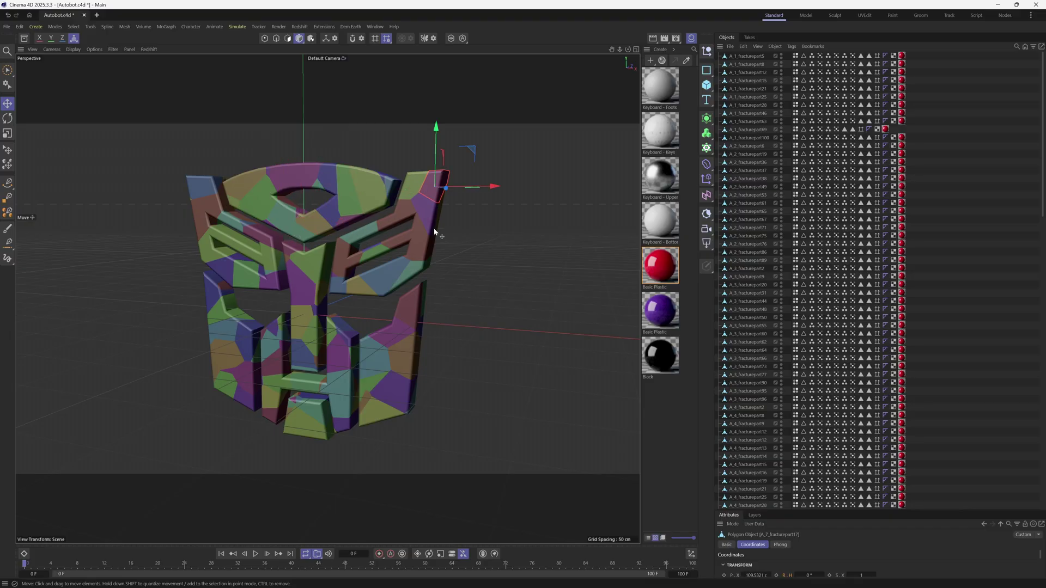
pyautogui.click(418, 258)
pyautogui.click(390, 265)
pyautogui.click(413, 269)
pyautogui.click(344, 286)
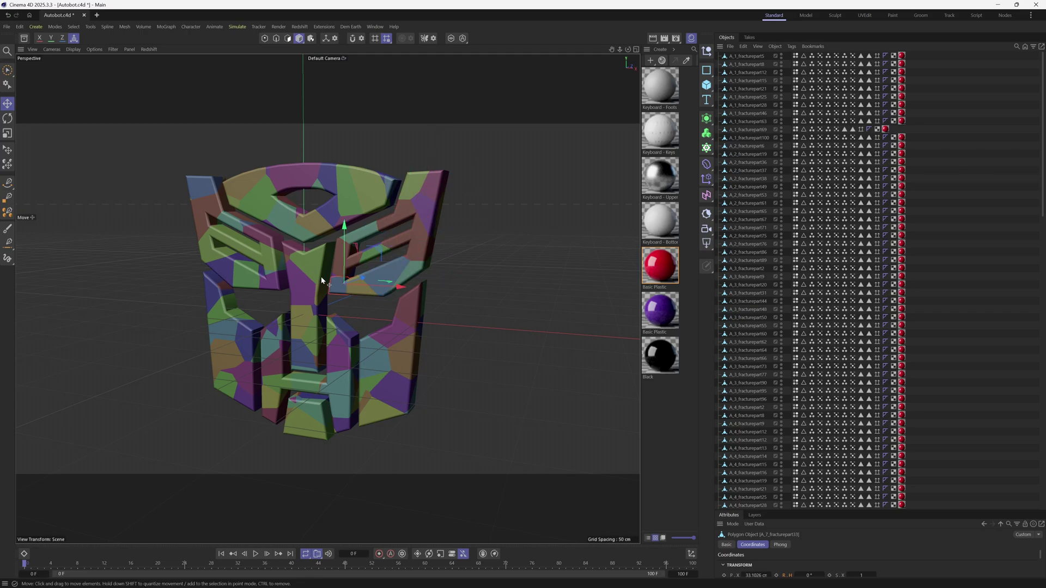
pyautogui.click(322, 280)
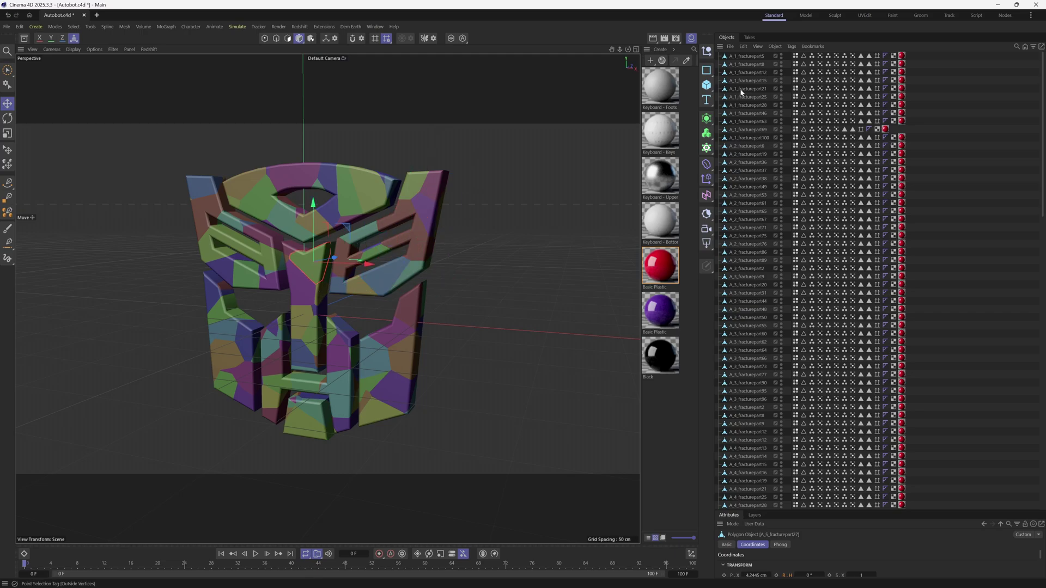
pyautogui.scroll(-20, 878, 433)
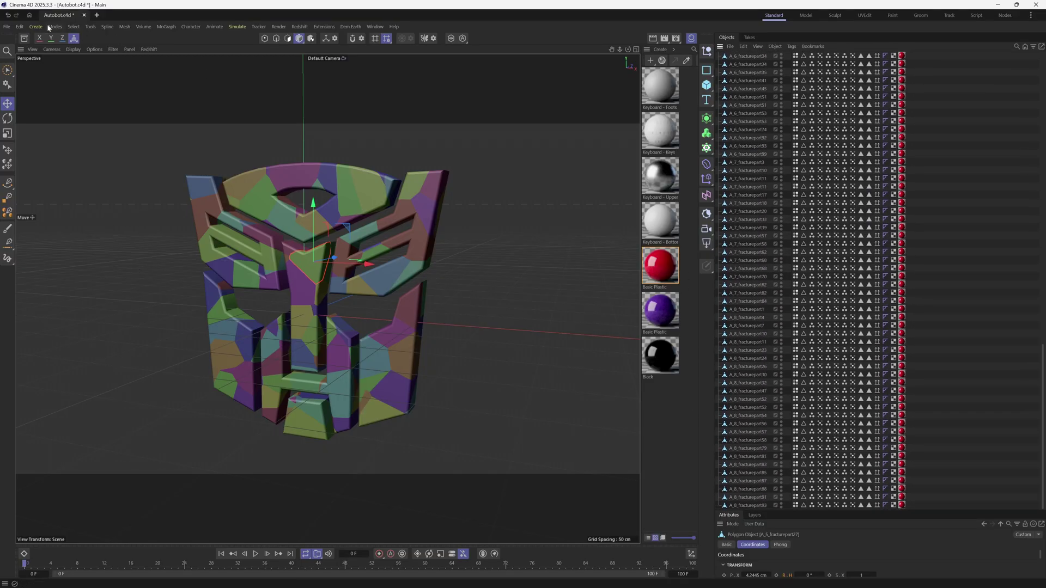
pyautogui.click(7, 29)
pyautogui.moveTo(70, 224)
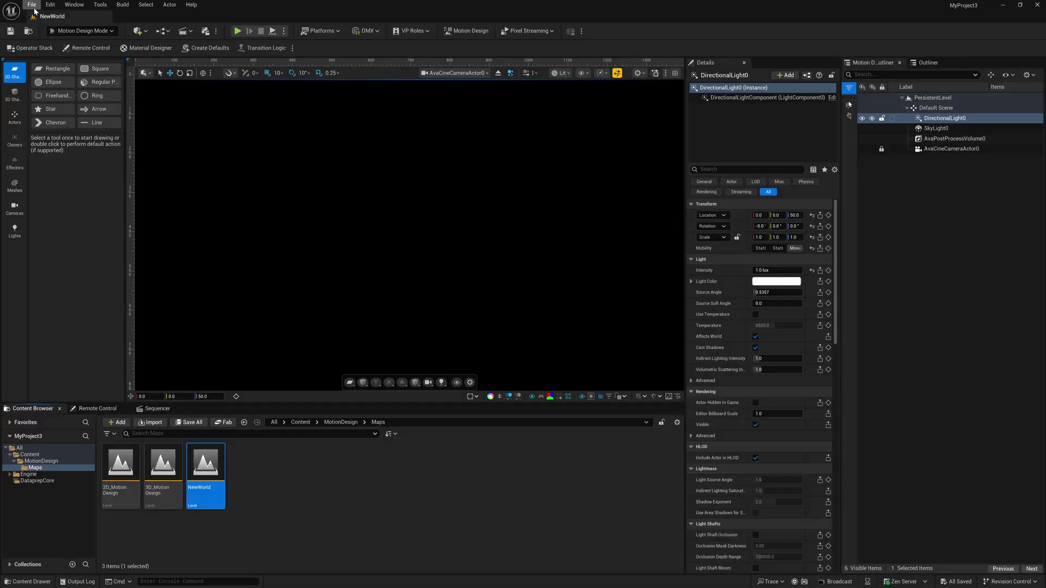
# - Switch to Unreal Engine and choose Autobot_v2.fbx for import into the level, with the Content/FBX folder as destination
pyautogui.click(34, 10)
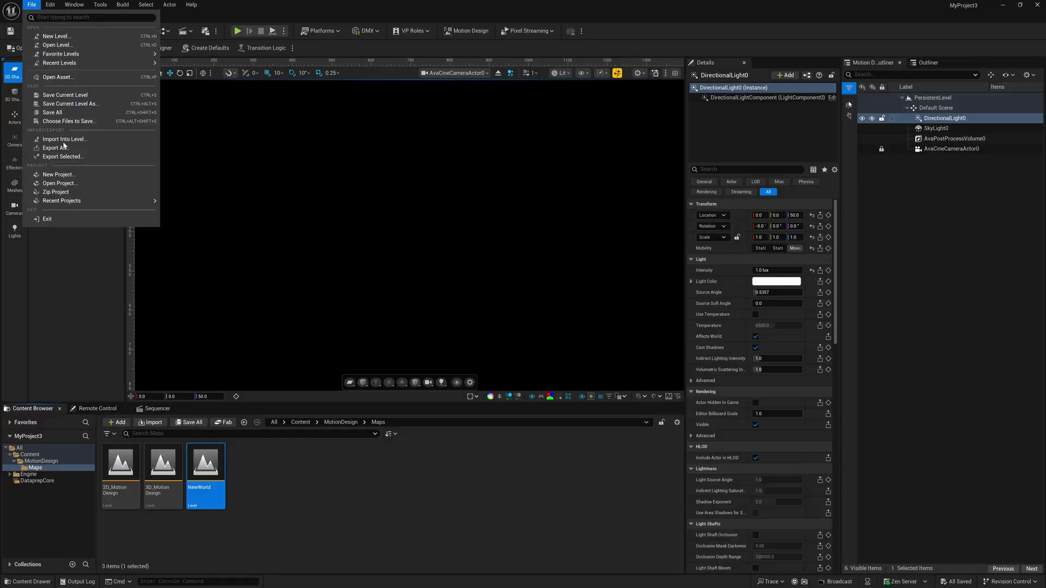
pyautogui.click(104, 139)
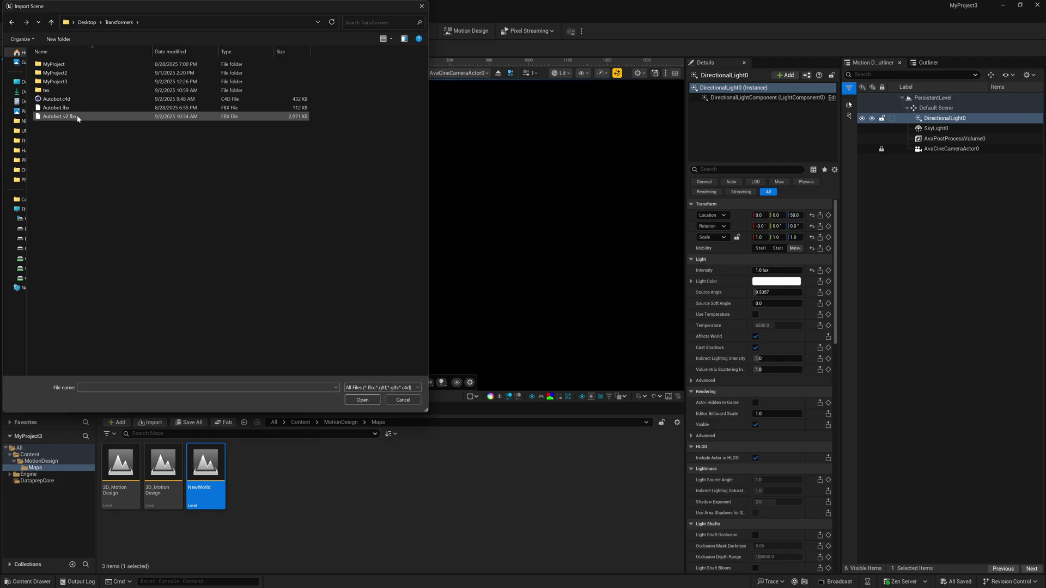
pyautogui.click(50, 117)
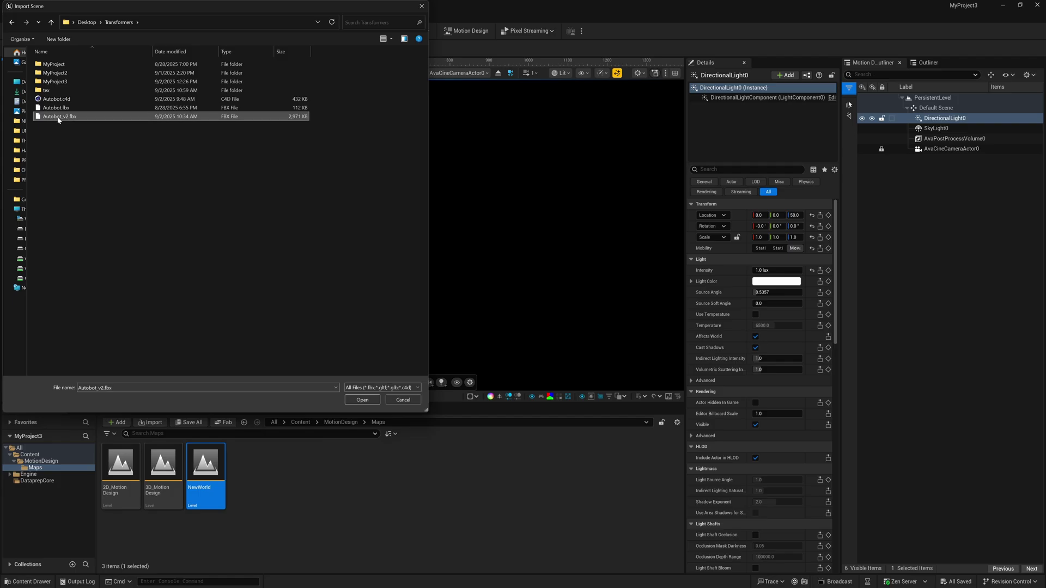
pyautogui.click(360, 401)
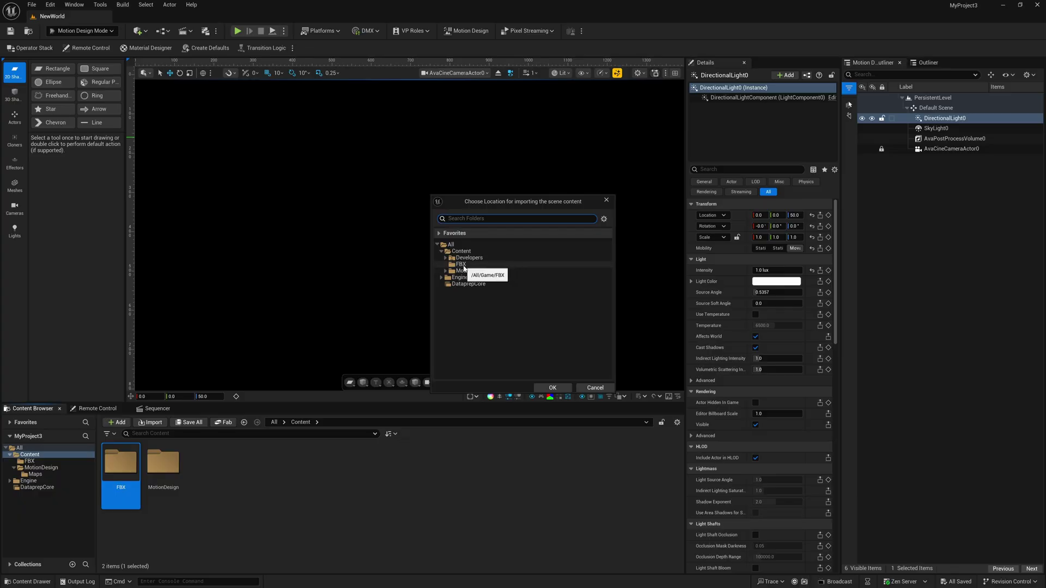
pyautogui.click(471, 266)
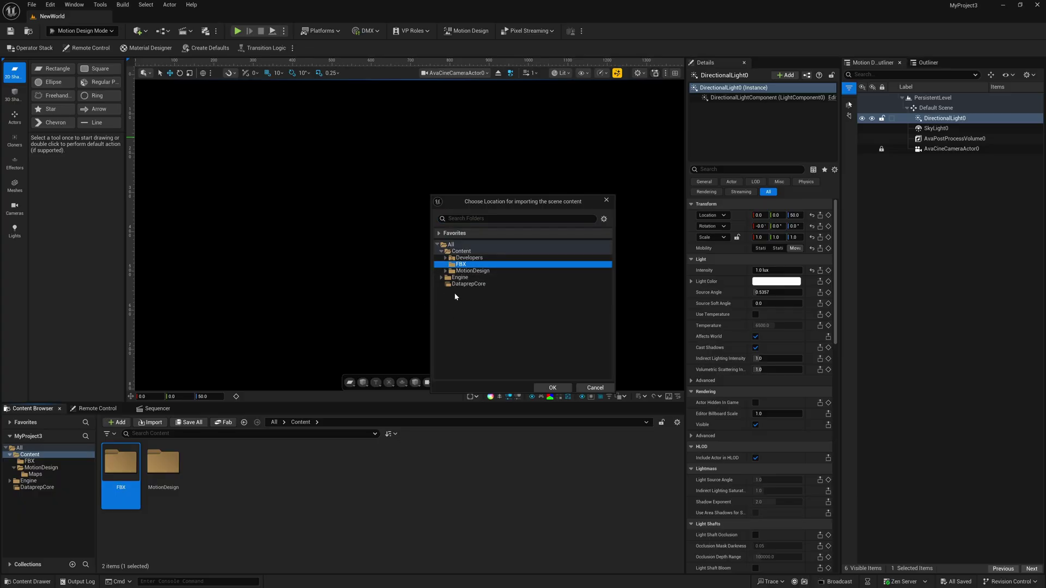
pyautogui.click(553, 390)
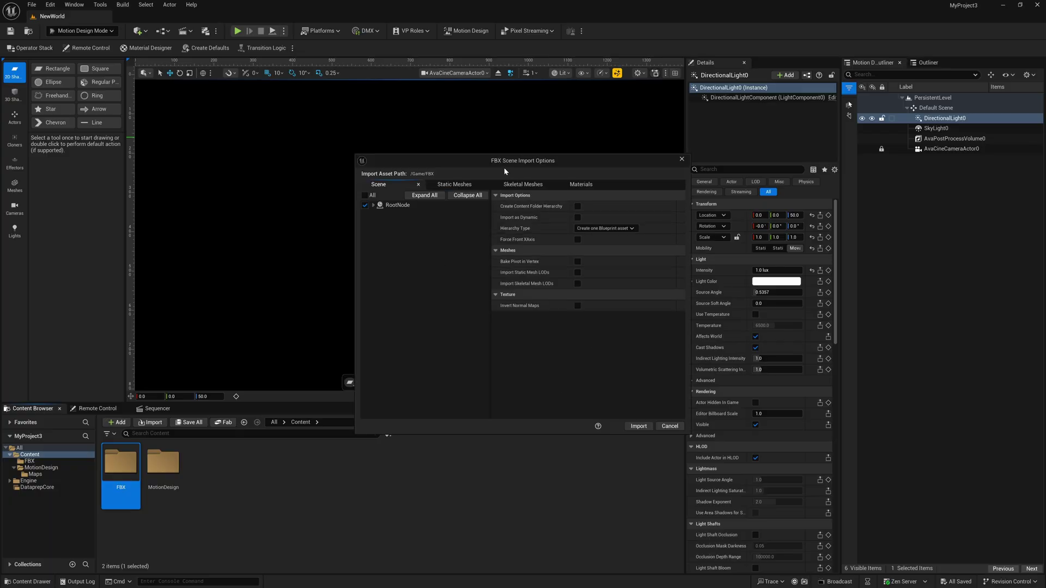
# - Set the static meshes' Normal Import Method to Import Normals and turn off Import Animations for skeletal meshes
pyautogui.click(452, 184)
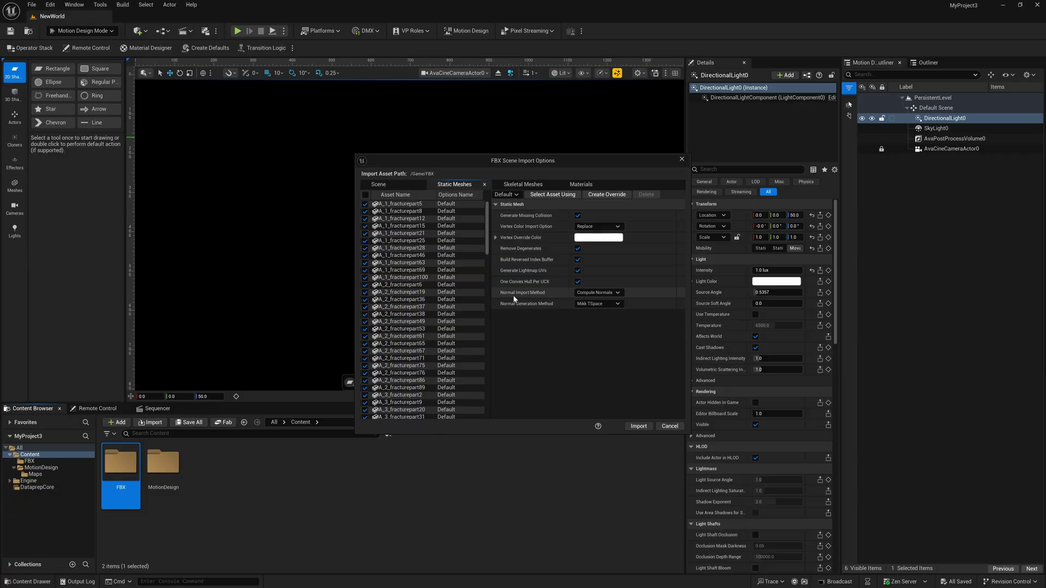
pyautogui.click(607, 295)
pyautogui.click(600, 309)
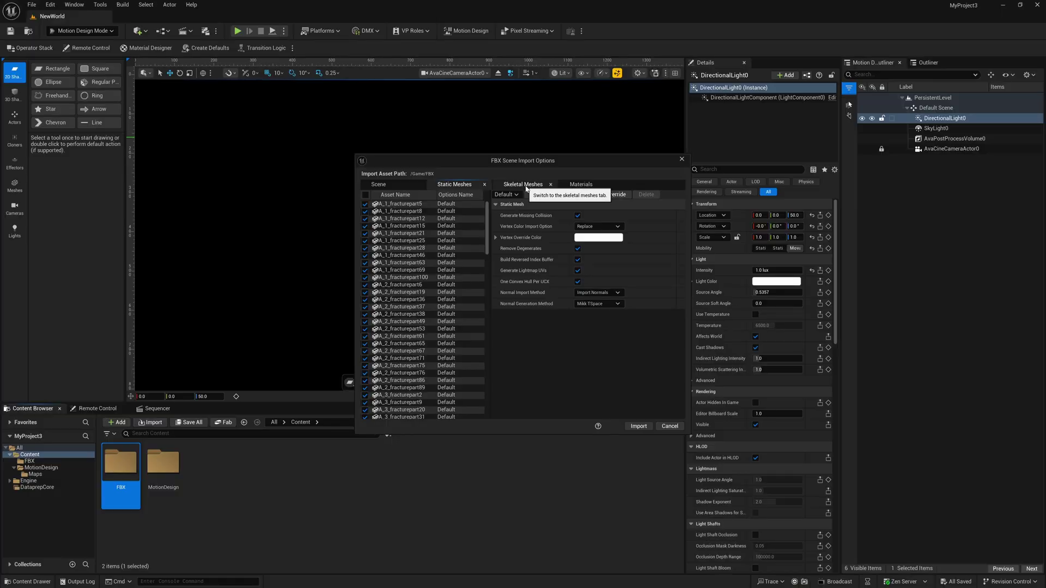
pyautogui.click(526, 188)
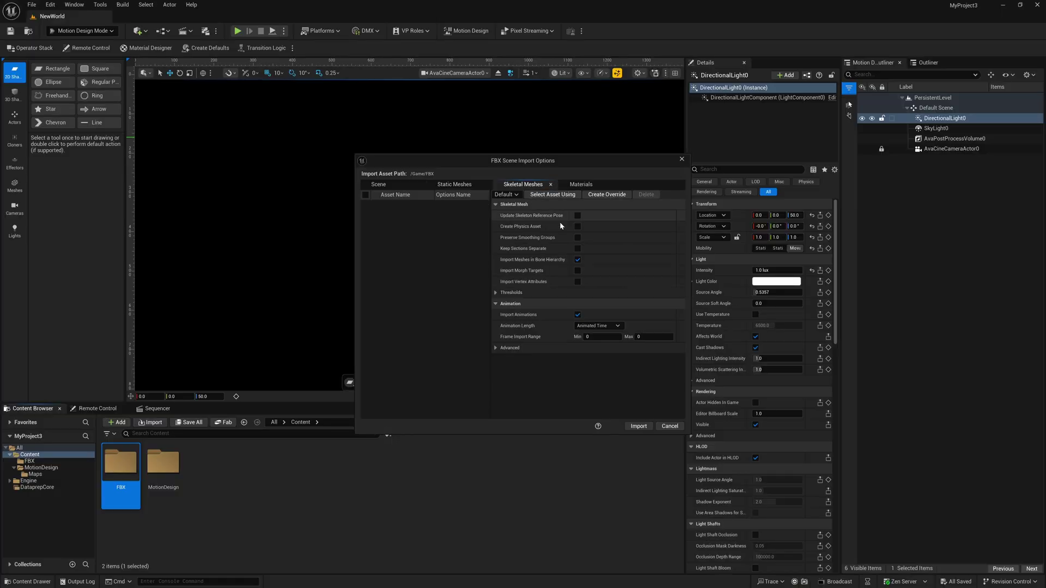
pyautogui.click(578, 315)
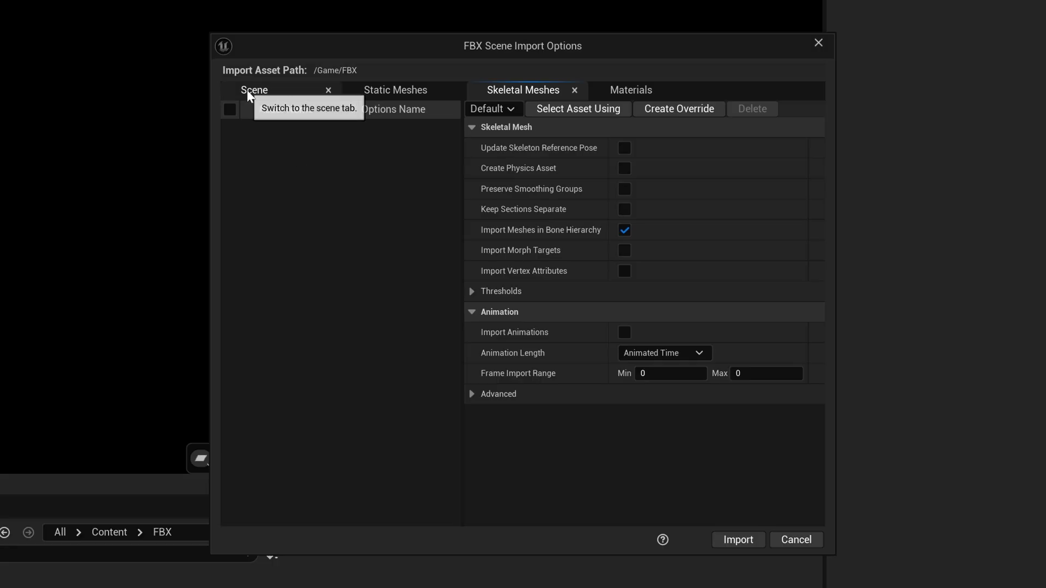
# - Set the scene's Hierarchy Type to Create Level Actors, import the FBX, and look through the imported meshes
pyautogui.click(282, 94)
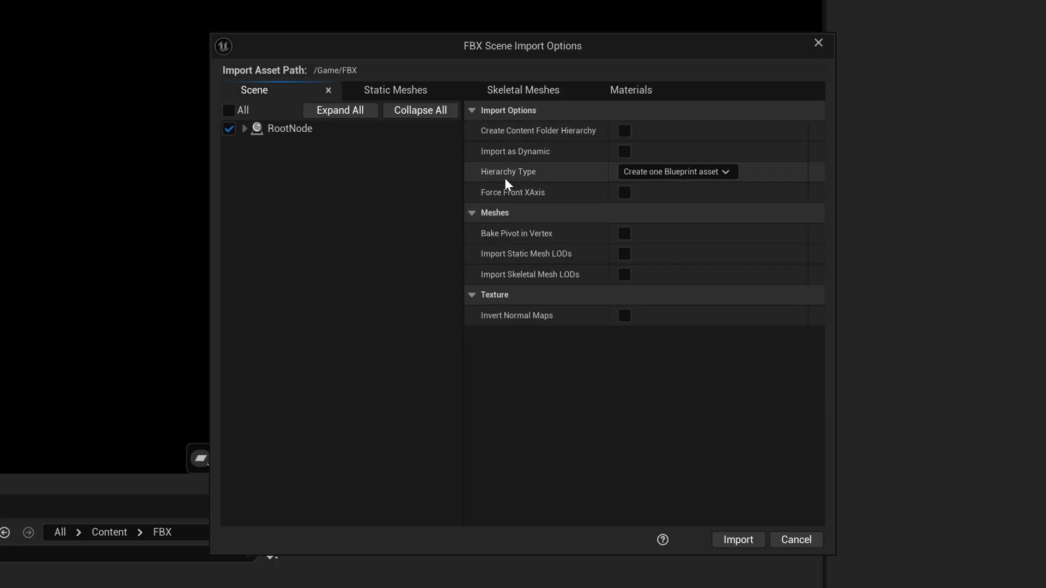
pyautogui.click(720, 176)
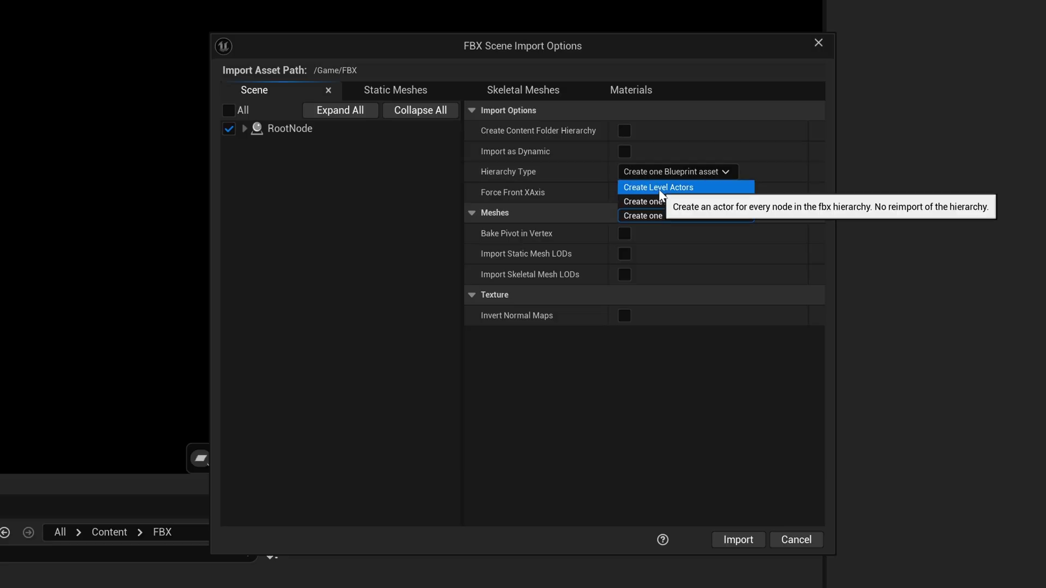
pyautogui.click(700, 188)
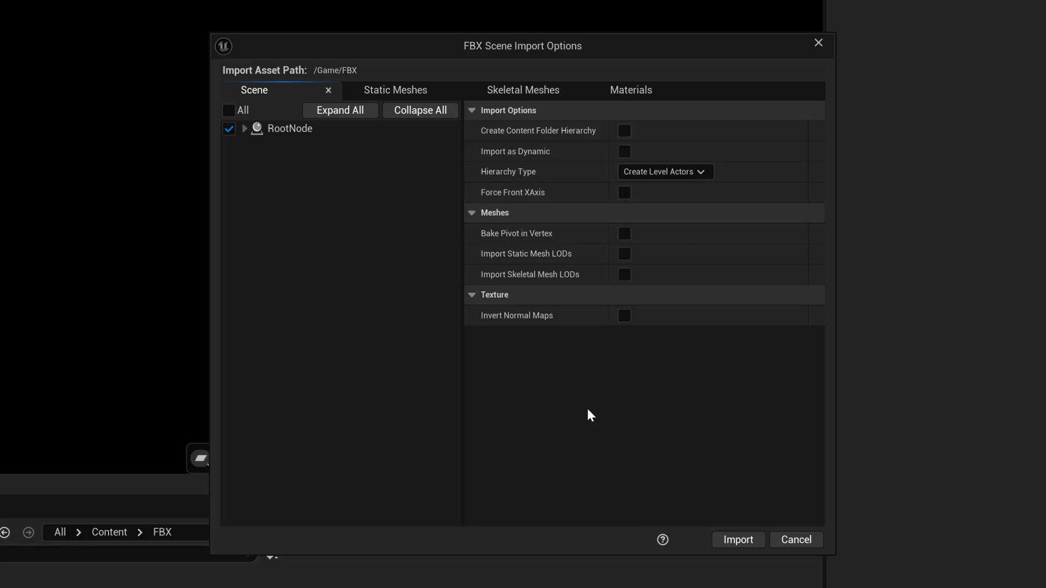
pyautogui.click(749, 539)
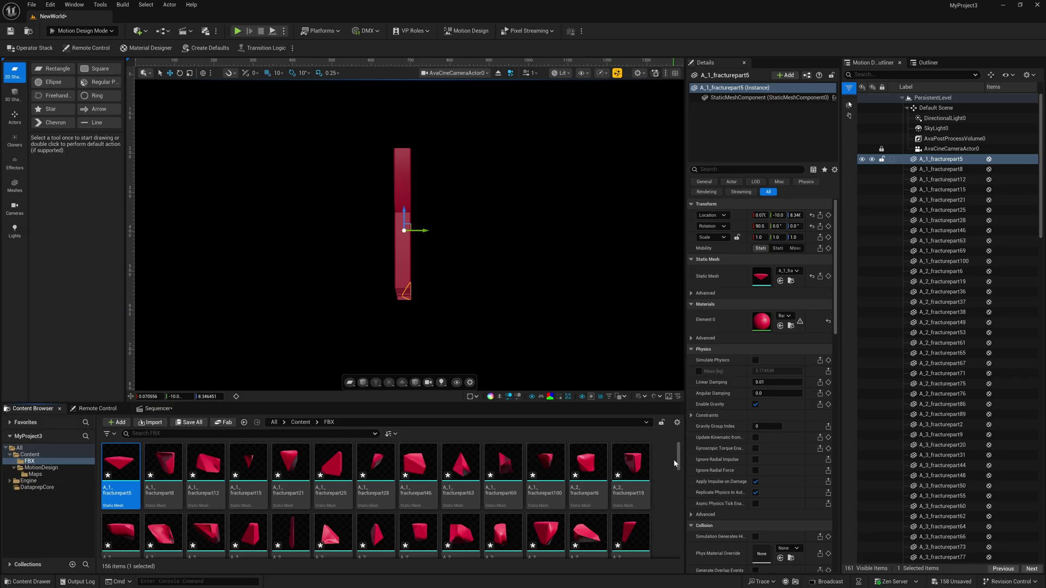
pyautogui.moveTo(679, 465); pyautogui.dragTo(676, 541)
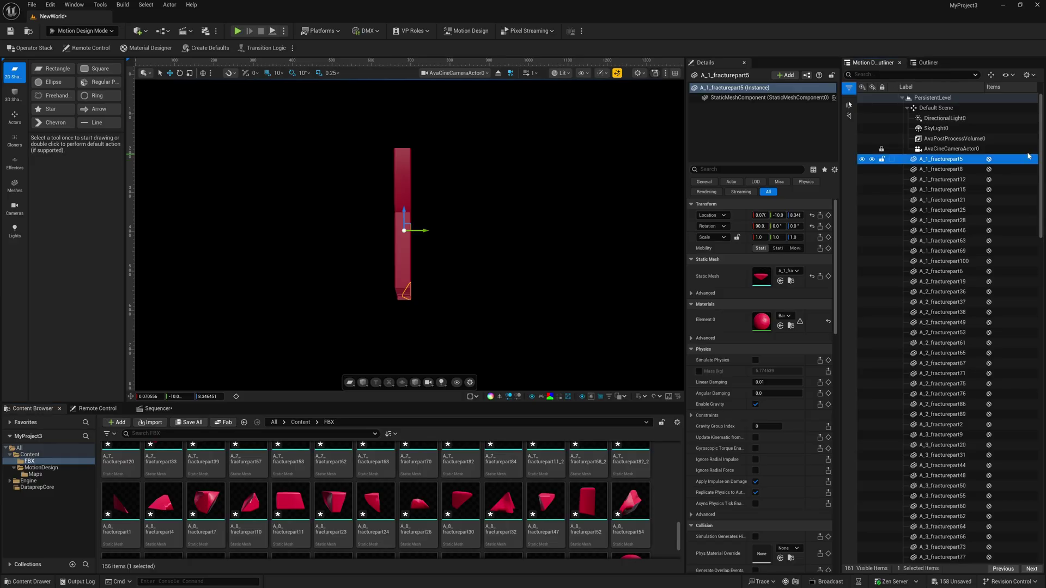
# - Rotate all fracture parts together by 90° about the vertical axis so the logo faces the camera, and save everything
pyautogui.moveTo(1041, 151); pyautogui.dragTo(1041, 490)
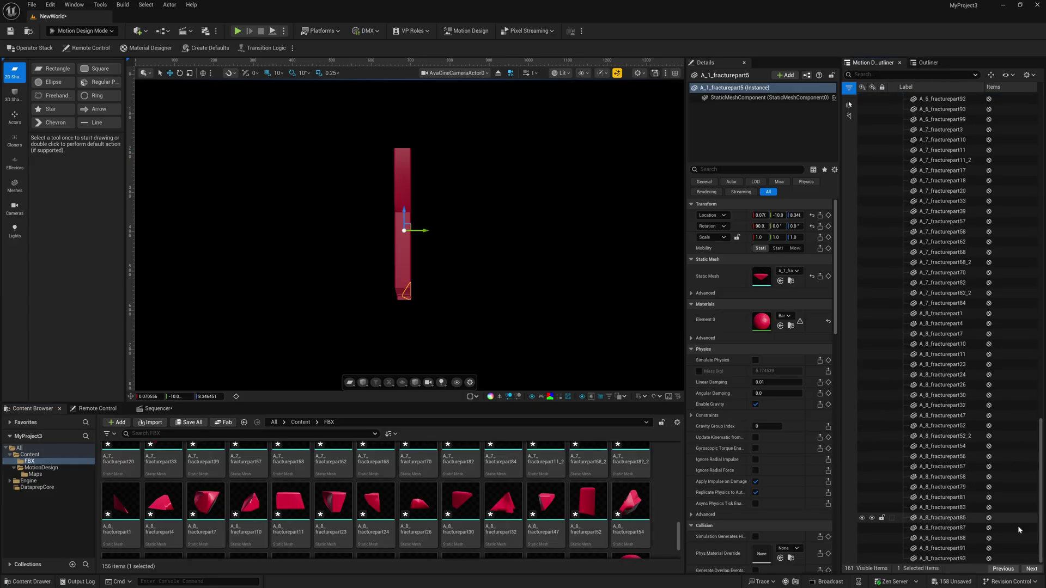
pyautogui.keyDown('shift'); pyautogui.click(948, 559); pyautogui.keyUp('shift')
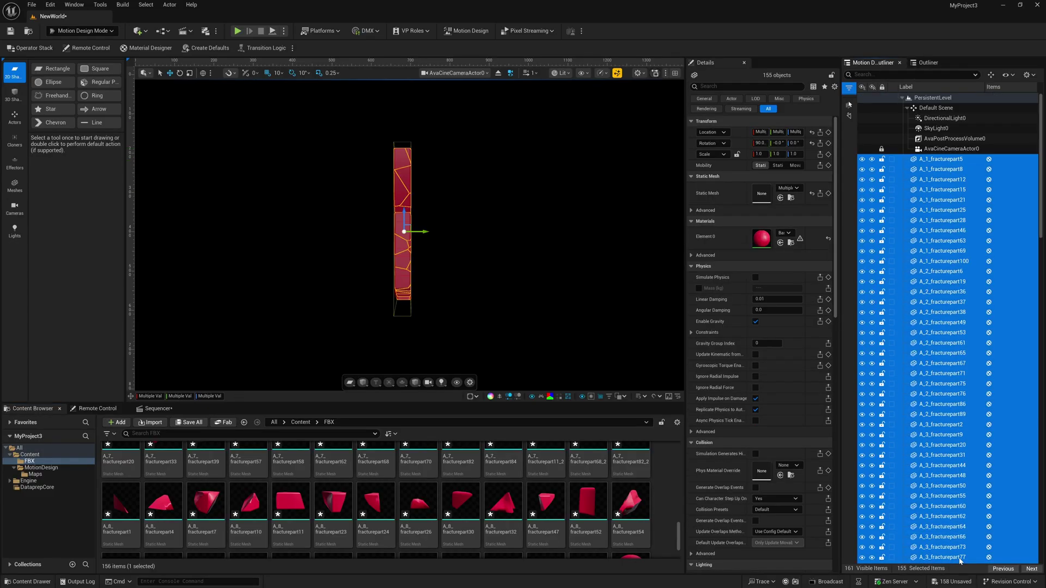
pyautogui.click(180, 74)
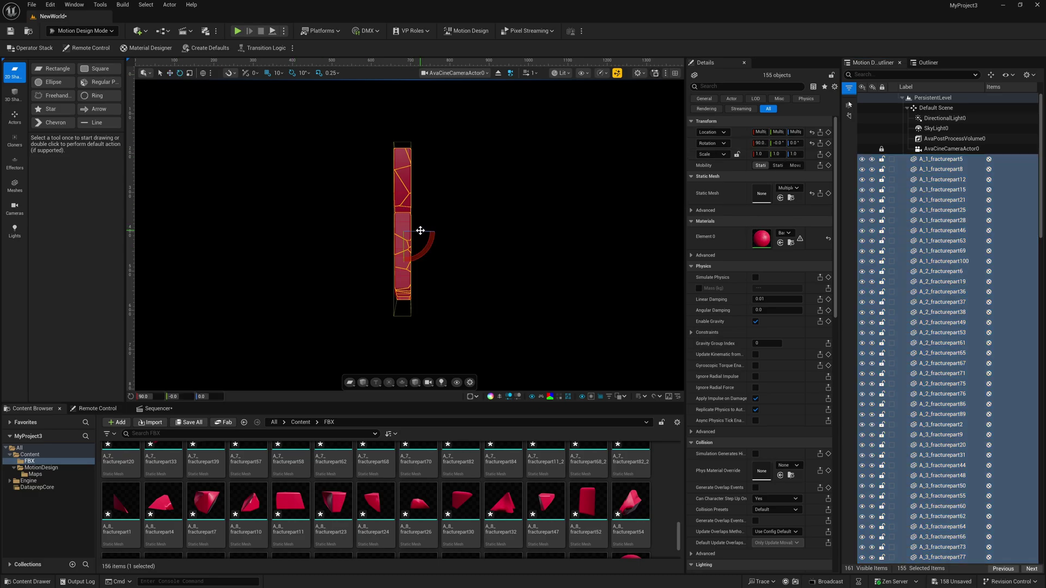
pyautogui.moveTo(447, 246); pyautogui.dragTo(565, 243)
pyautogui.click(564, 242)
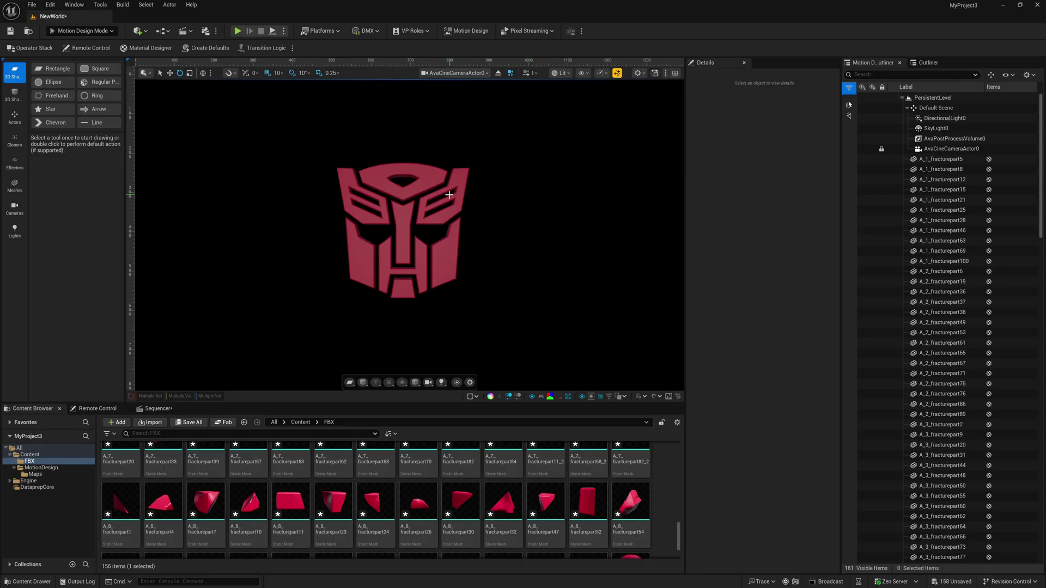
pyautogui.hotkey('ctrl', 'shift', 's')
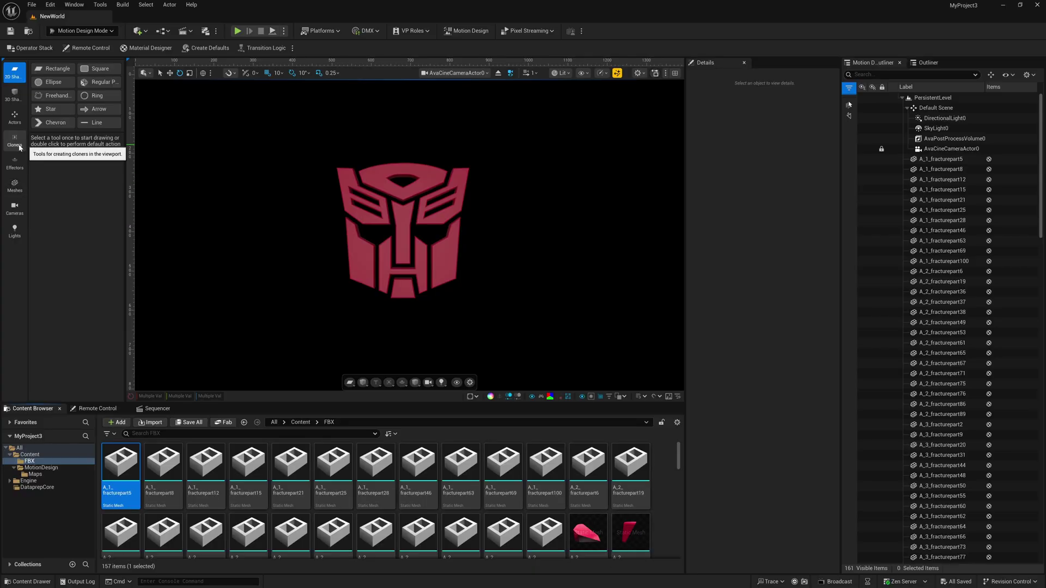
# - Add a FreePlacement cloner at the centre of the Autobot logo in the viewport
pyautogui.click(20, 146)
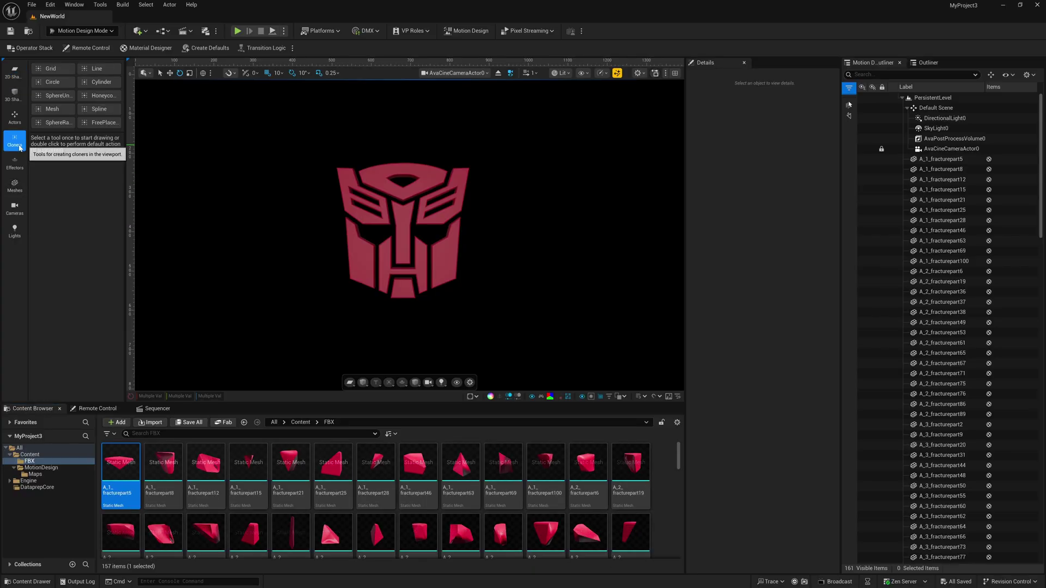
pyautogui.click(103, 123)
pyautogui.click(412, 234)
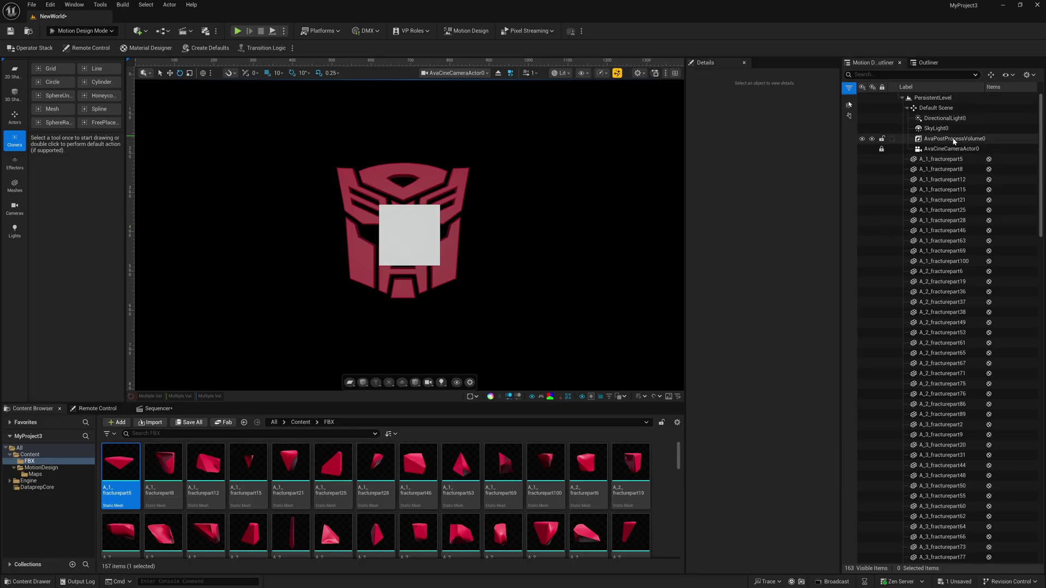
# - Delete the DefaultClone actor from inside the new Cloner
pyautogui.scroll(-15, 948, 327)
pyautogui.scroll(-12, 948, 354)
pyautogui.click(906, 560)
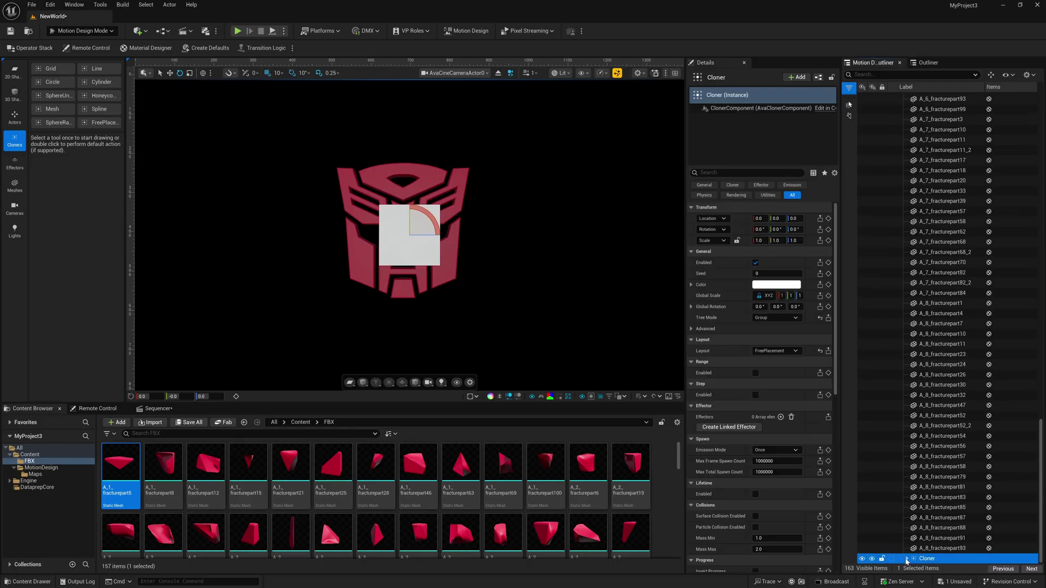
pyautogui.click(908, 559)
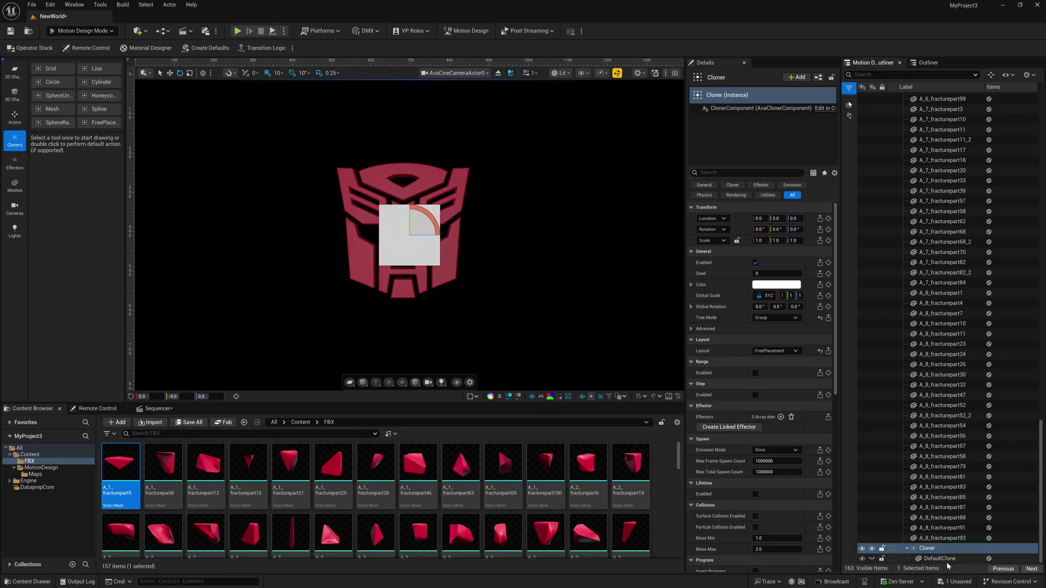
pyautogui.click(941, 559)
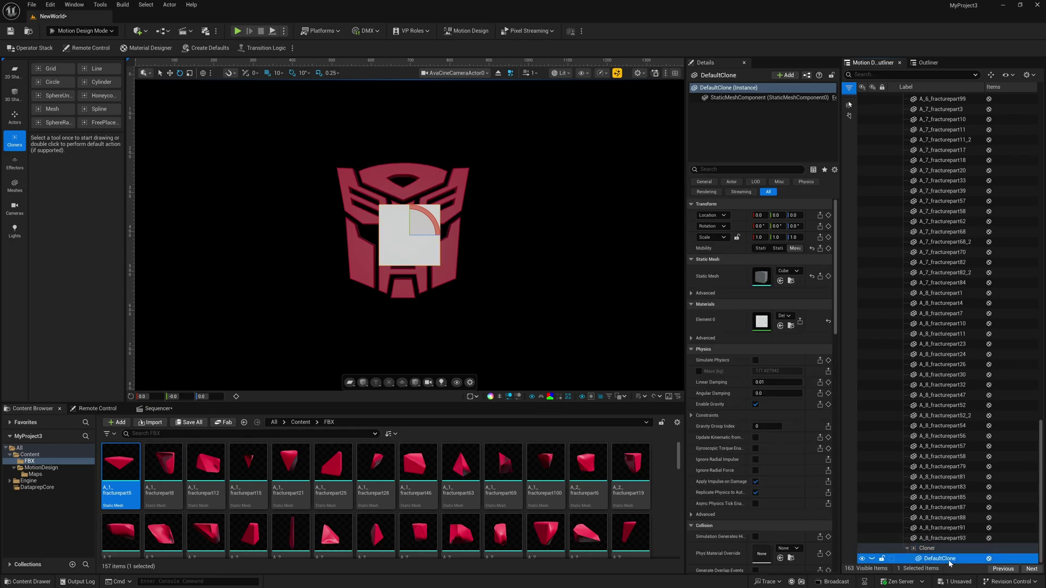
pyautogui.press('Delete')
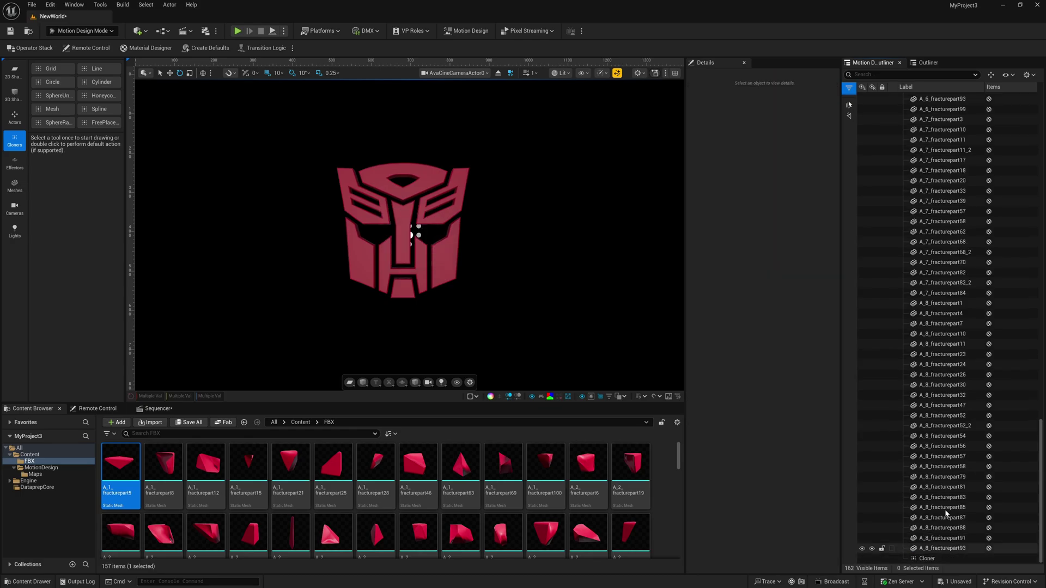
# - Parent all the fracture parts, from A_1_fracturepart5 to A_8_fracturepart93, to the Cloner
pyautogui.scroll(6, 959, 403)
pyautogui.scroll(10, 963, 401)
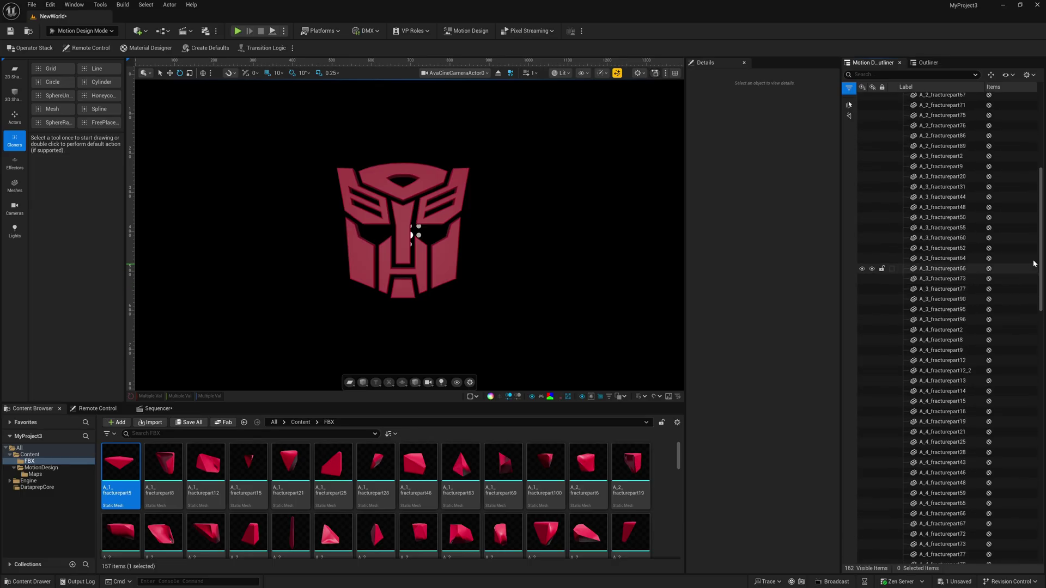
pyautogui.scroll(5, 991, 218)
pyautogui.click(1016, 158)
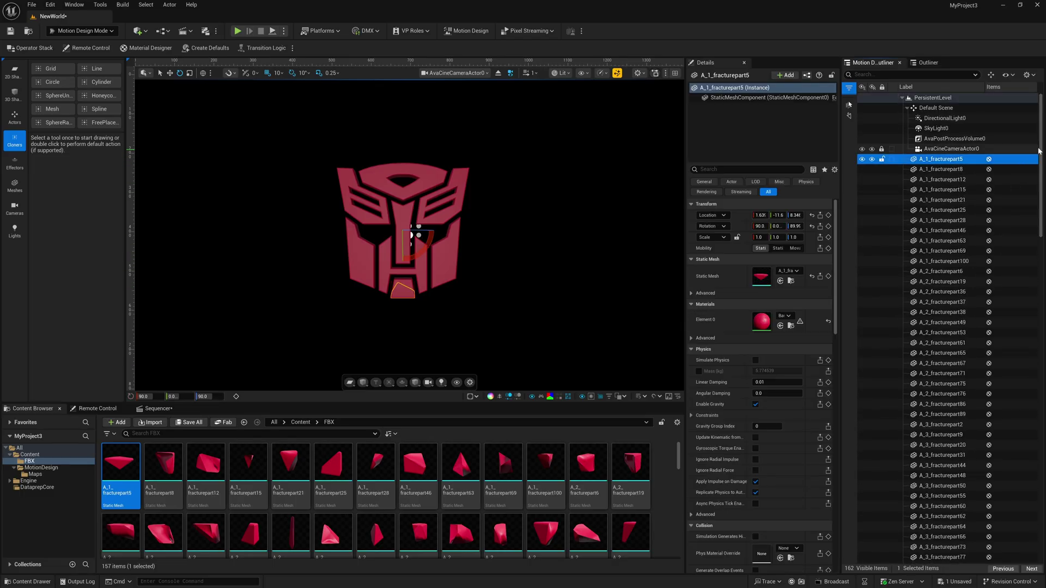
pyautogui.scroll(-20, 1016, 158)
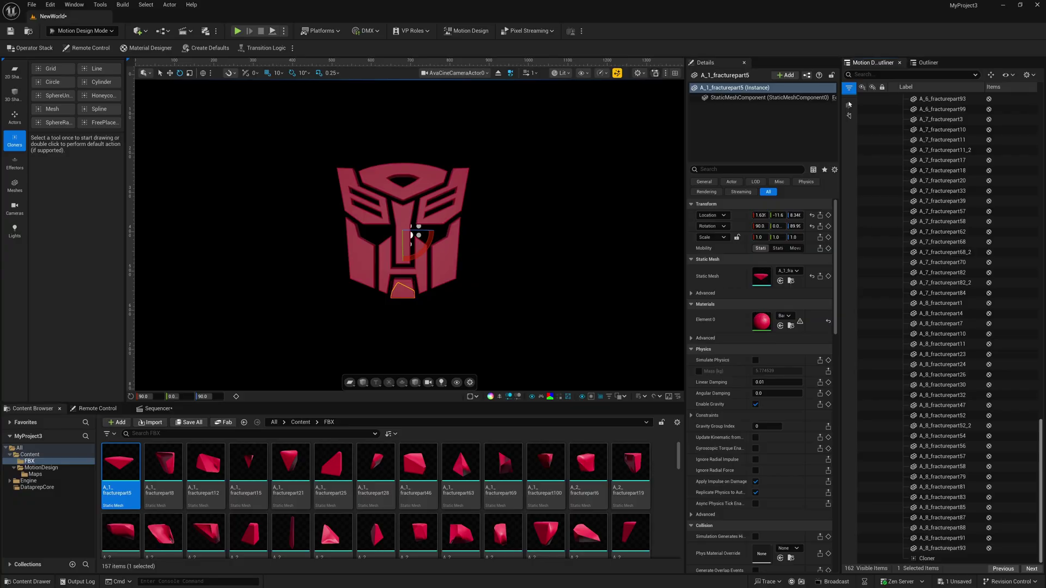
pyautogui.keyDown('shift'); pyautogui.click(949, 548); pyautogui.keyUp('shift')
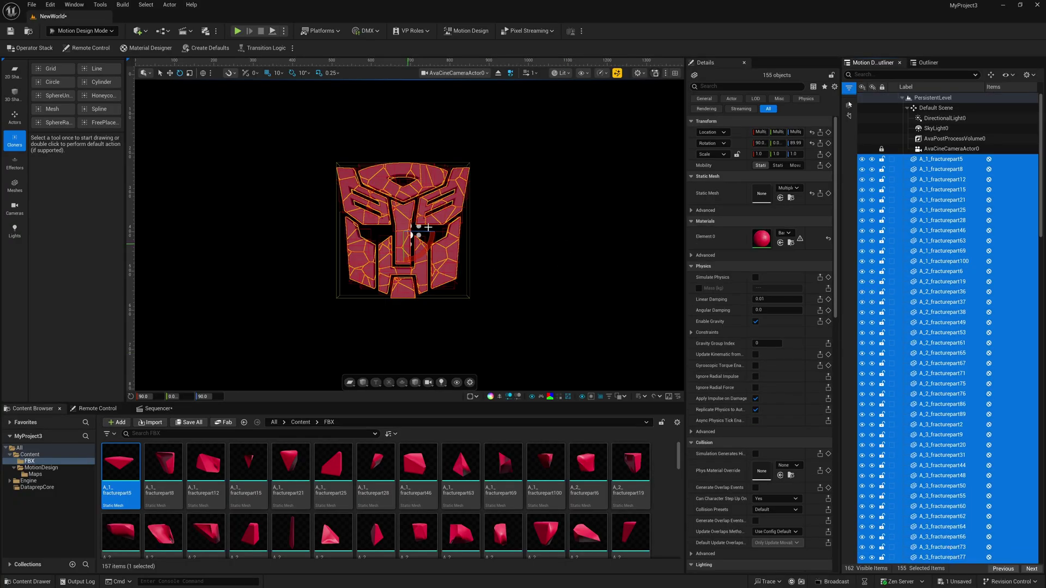
pyautogui.scroll(-5, 987, 443)
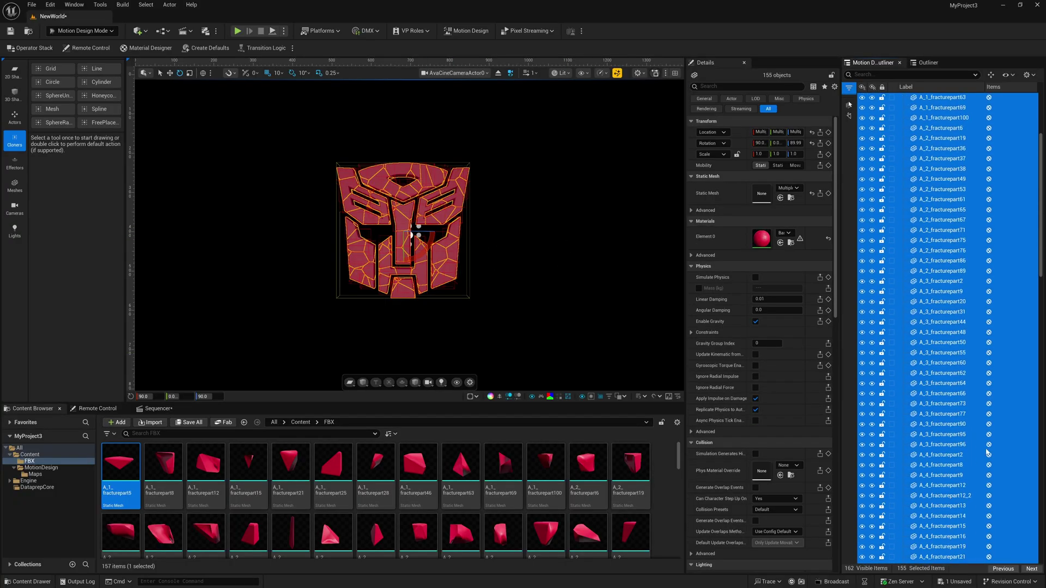
pyautogui.moveTo(1043, 263); pyautogui.dragTo(1041, 529)
pyautogui.moveTo(935, 551); pyautogui.dragTo(928, 559)
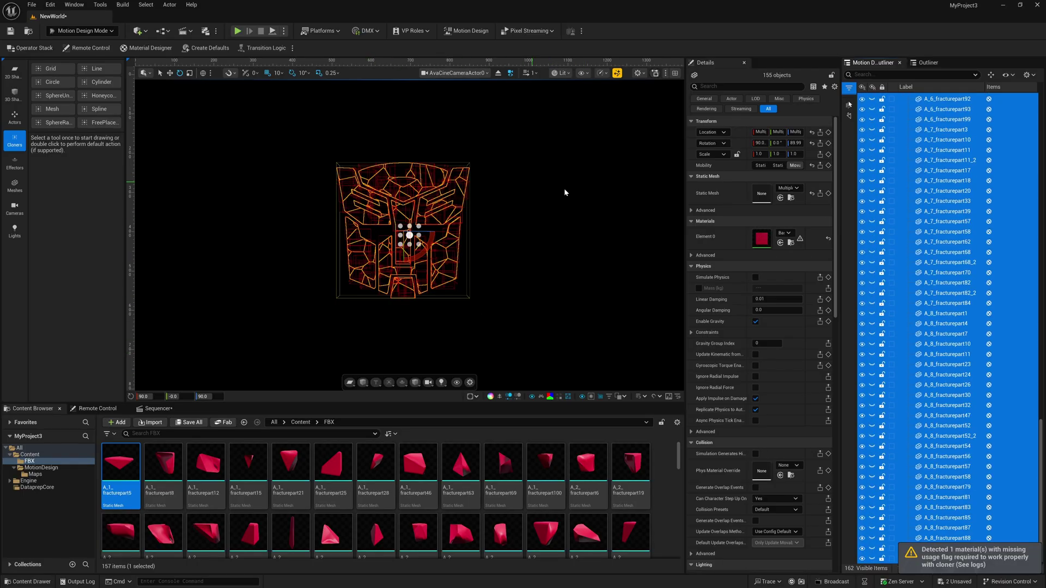
pyautogui.moveTo(1038, 431); pyautogui.dragTo(1041, 136)
pyautogui.click(523, 261)
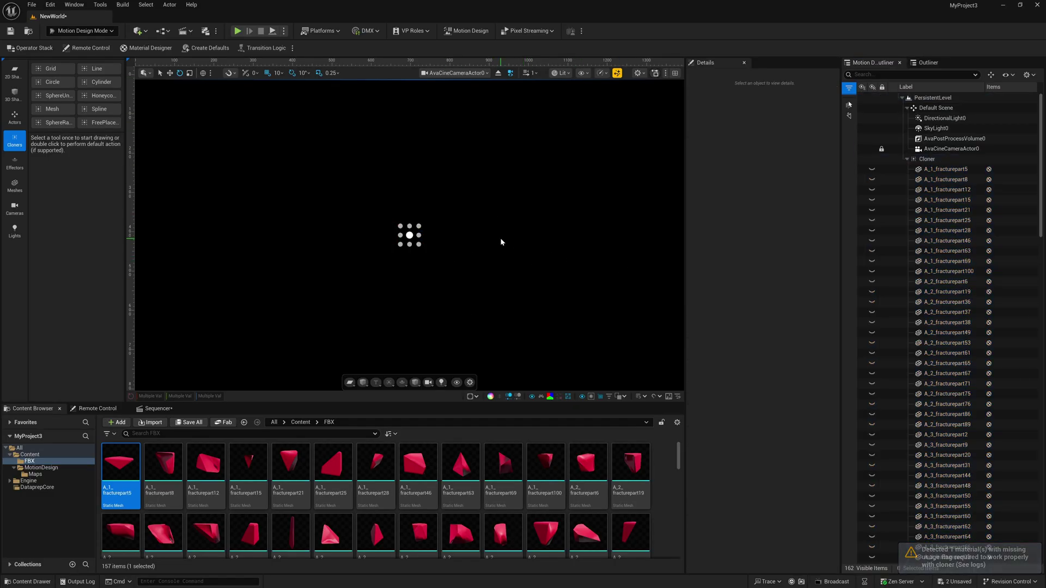
# - Widen the Cloner's property area, switch its Layout to Grid, and return the Layout to FreePlacement
pyautogui.click(928, 160)
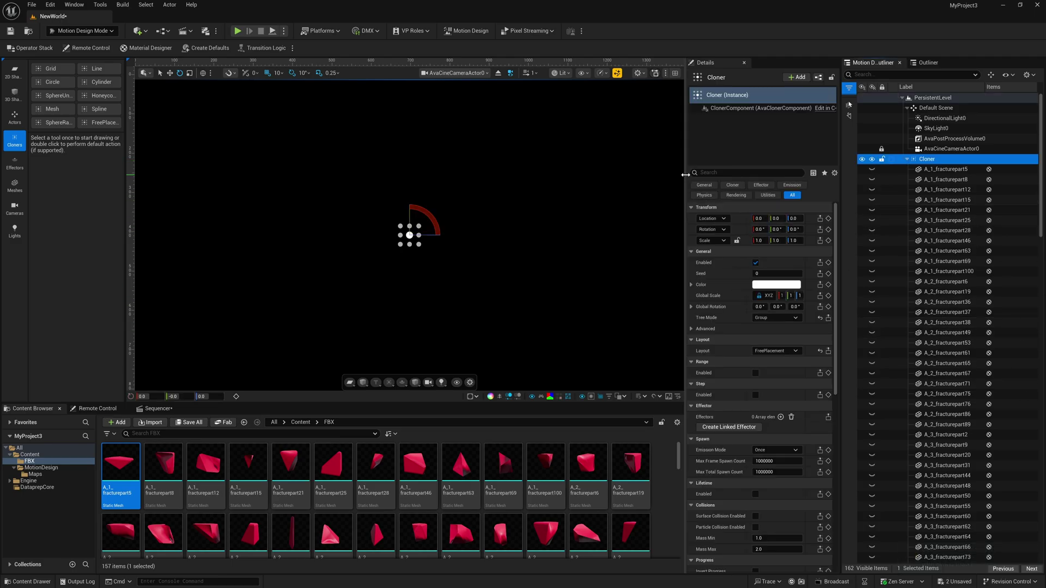
pyautogui.moveTo(685, 174); pyautogui.dragTo(613, 261)
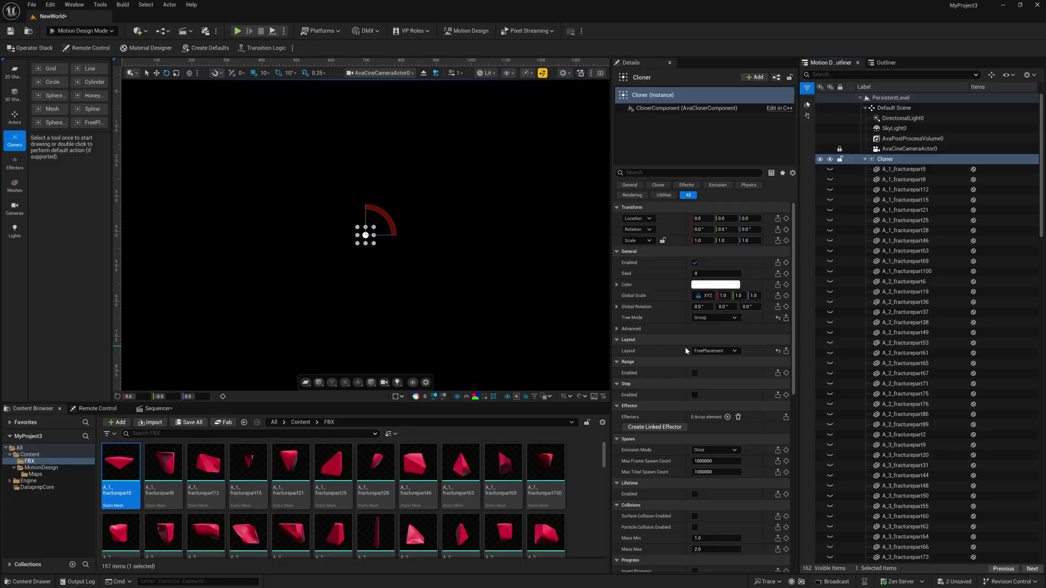
pyautogui.click(715, 351)
pyautogui.click(716, 360)
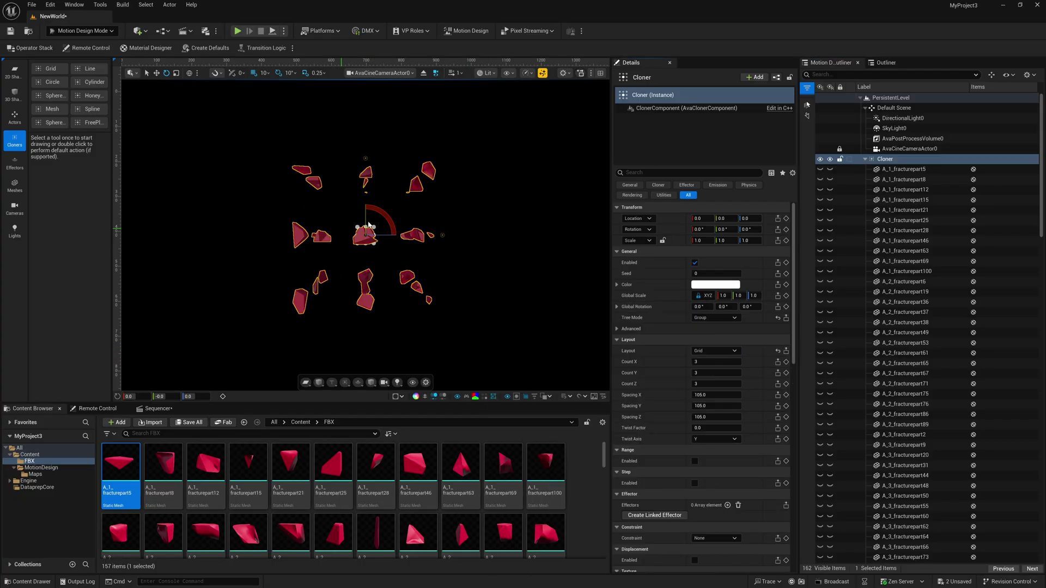
pyautogui.click(696, 352)
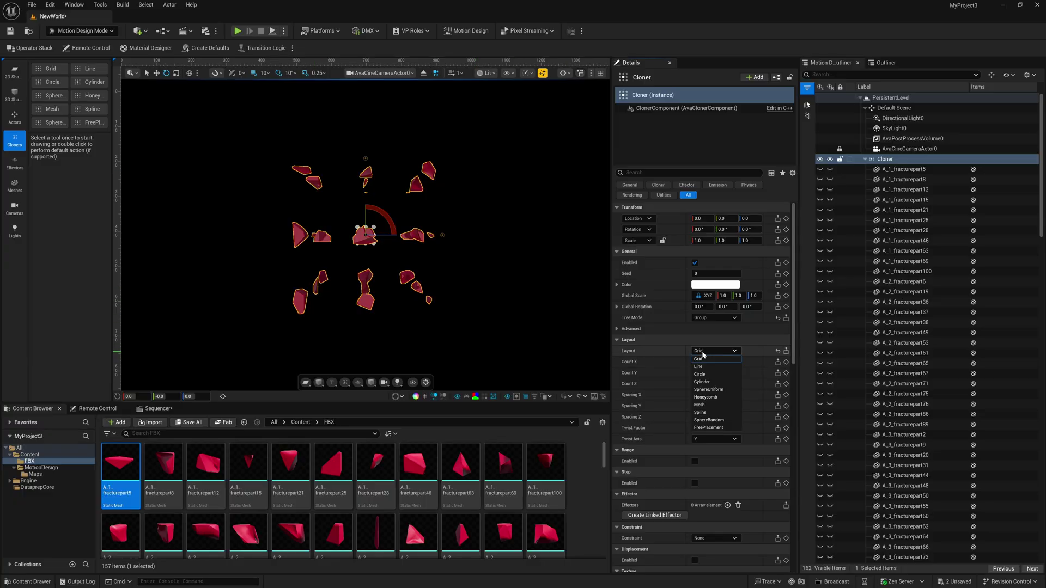
pyautogui.click(723, 428)
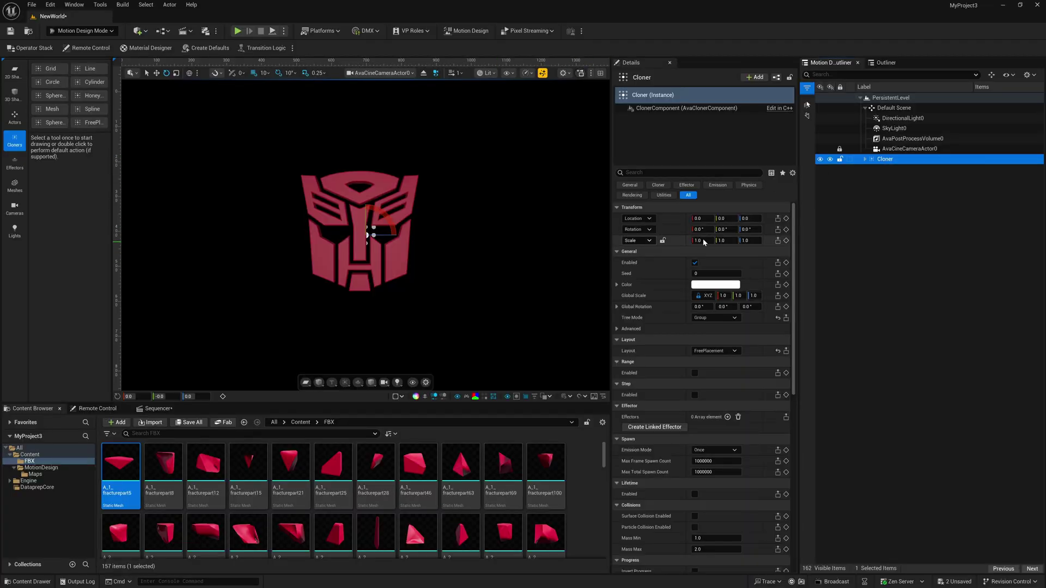
# - Examine where individual fracture parts under the Cloner sit in the logo, and collapse the hierarchy
pyautogui.click(864, 159)
pyautogui.click(917, 210)
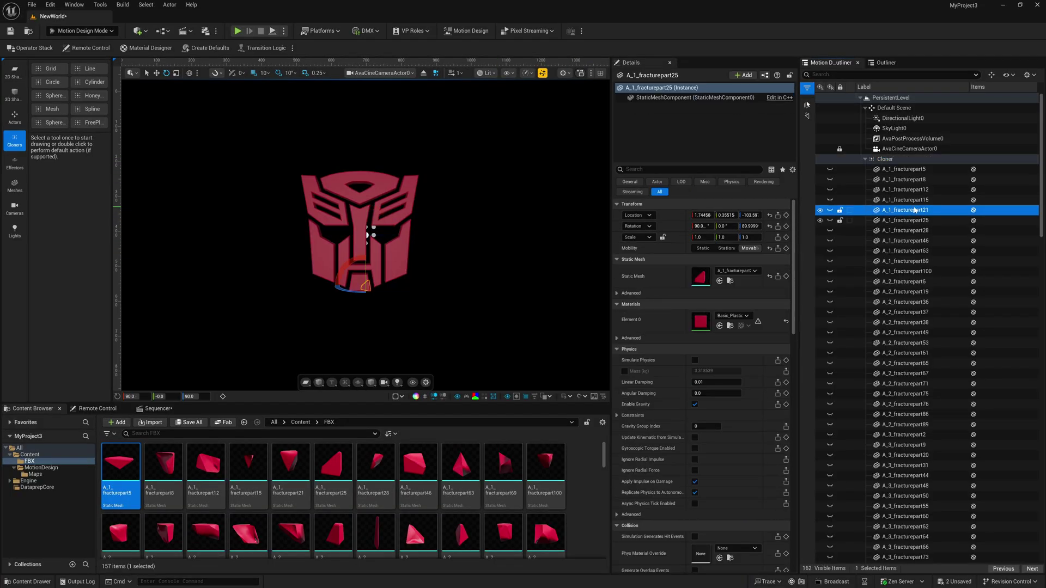
pyautogui.click(907, 231)
pyautogui.click(905, 272)
pyautogui.click(896, 312)
pyautogui.click(901, 342)
pyautogui.click(905, 394)
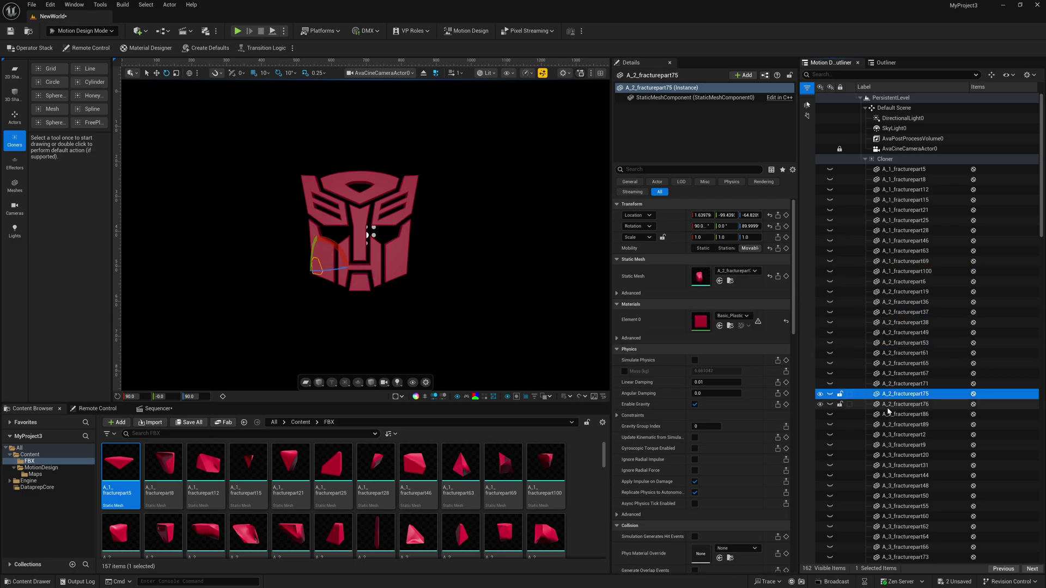
pyautogui.click(905, 404)
pyautogui.click(914, 354)
pyautogui.click(905, 301)
pyautogui.click(905, 179)
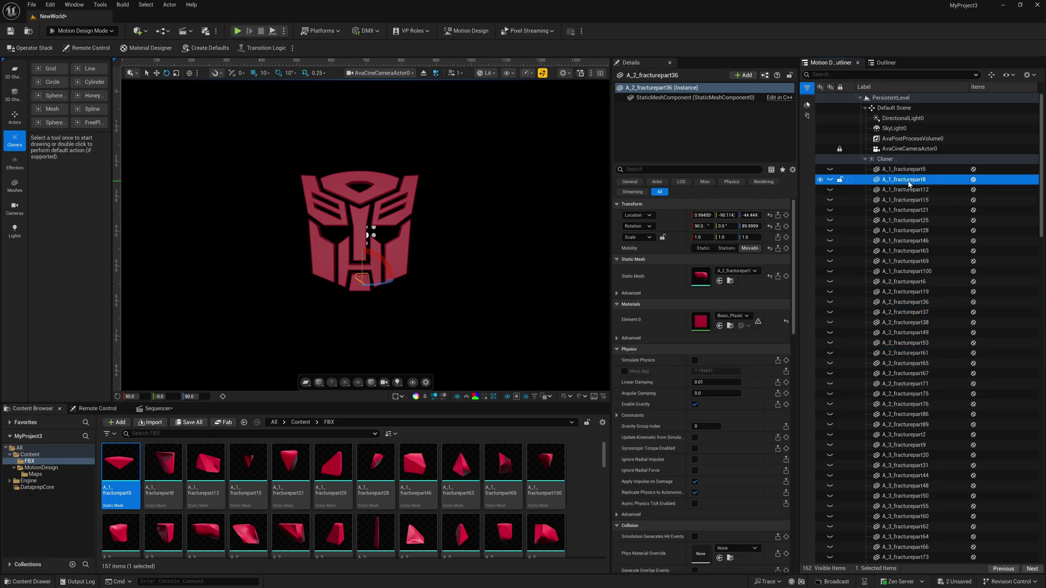
pyautogui.click(866, 159)
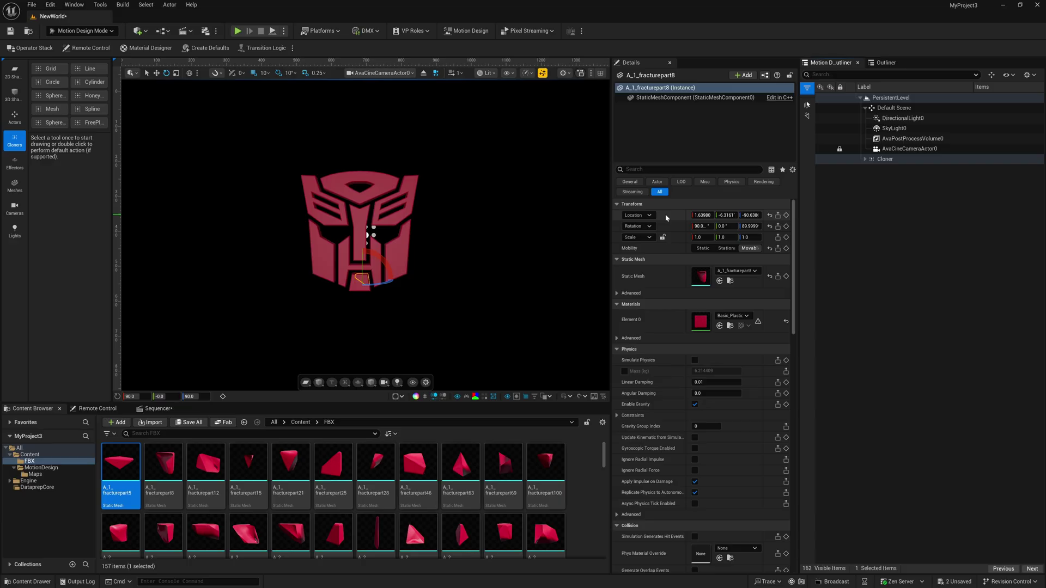
# - Create a linked effector for the Cloner and set its inner radius to 200 and outer radius to 350
pyautogui.click(884, 159)
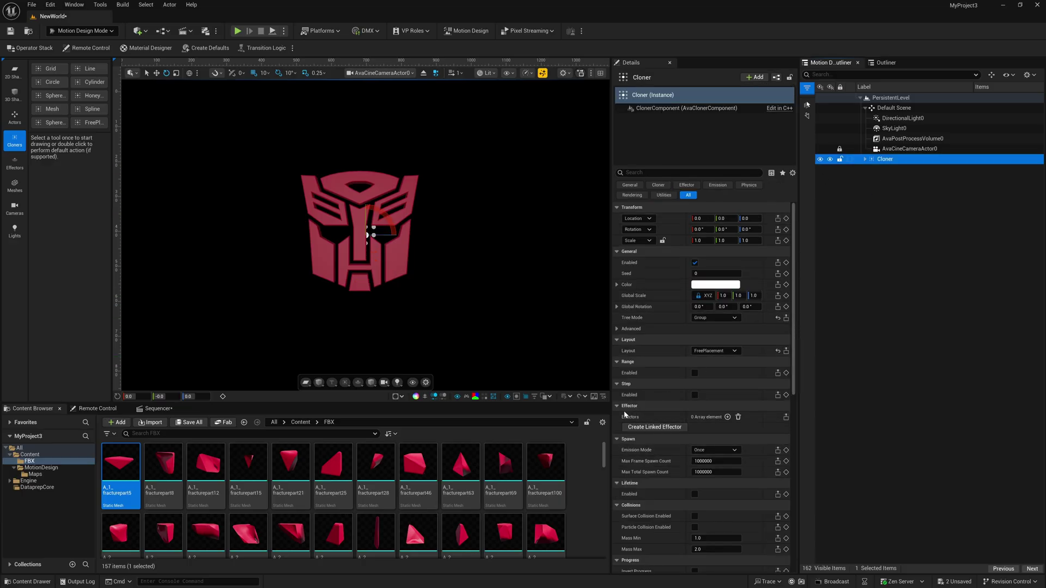
pyautogui.click(654, 427)
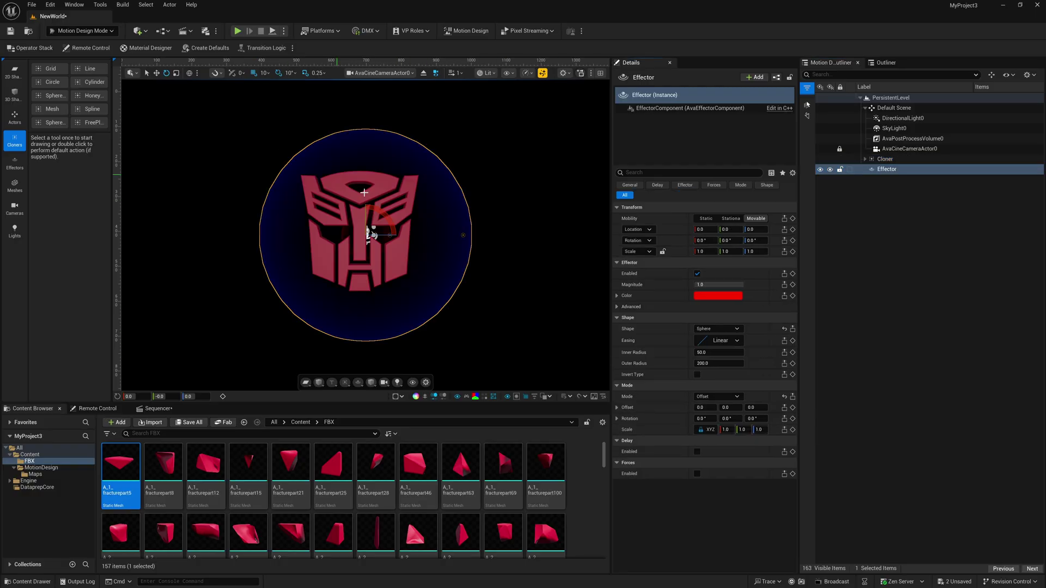
pyautogui.moveTo(705, 354); pyautogui.dragTo(707, 358)
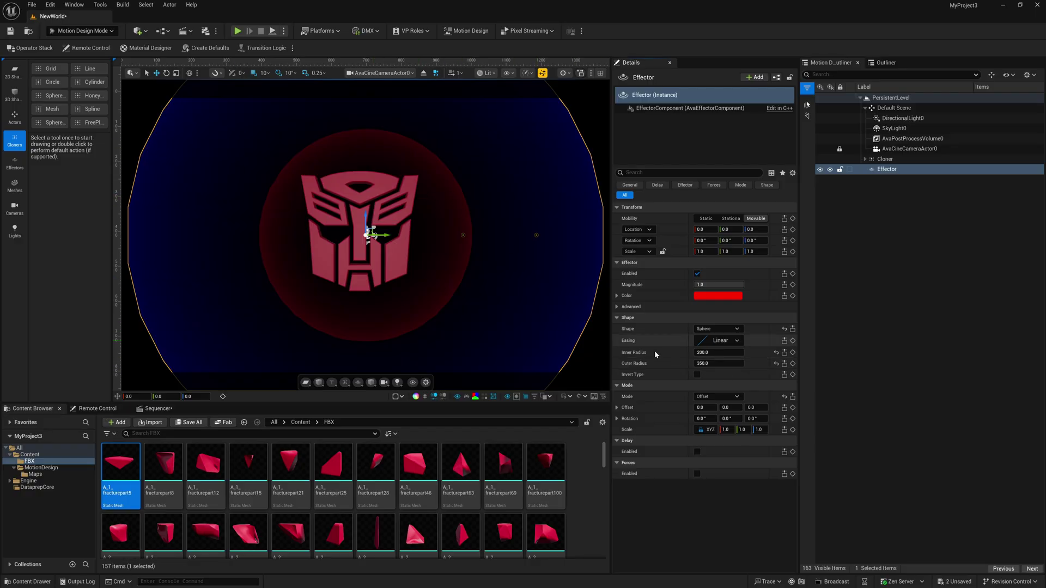
# - Set the effector shape's Easing to In Bounce
pyautogui.click(724, 341)
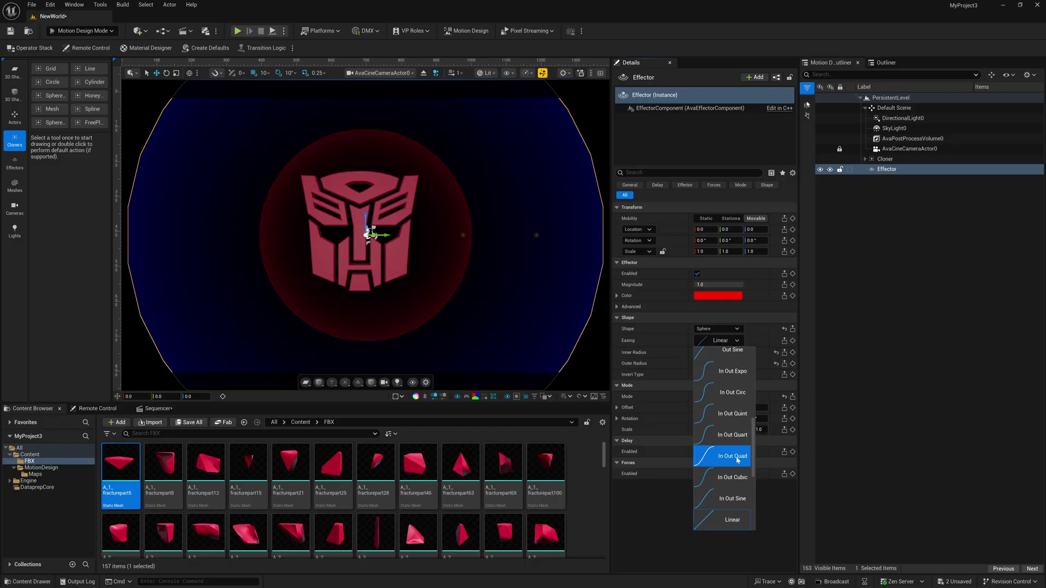
pyautogui.scroll(-2, 733, 463)
pyautogui.scroll(-2, 740, 477)
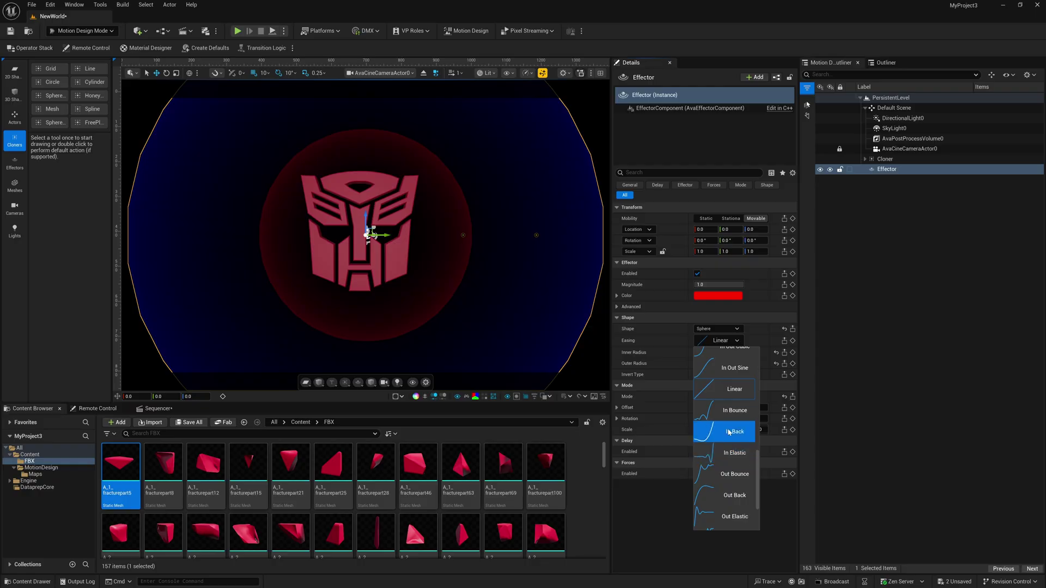
pyautogui.click(740, 412)
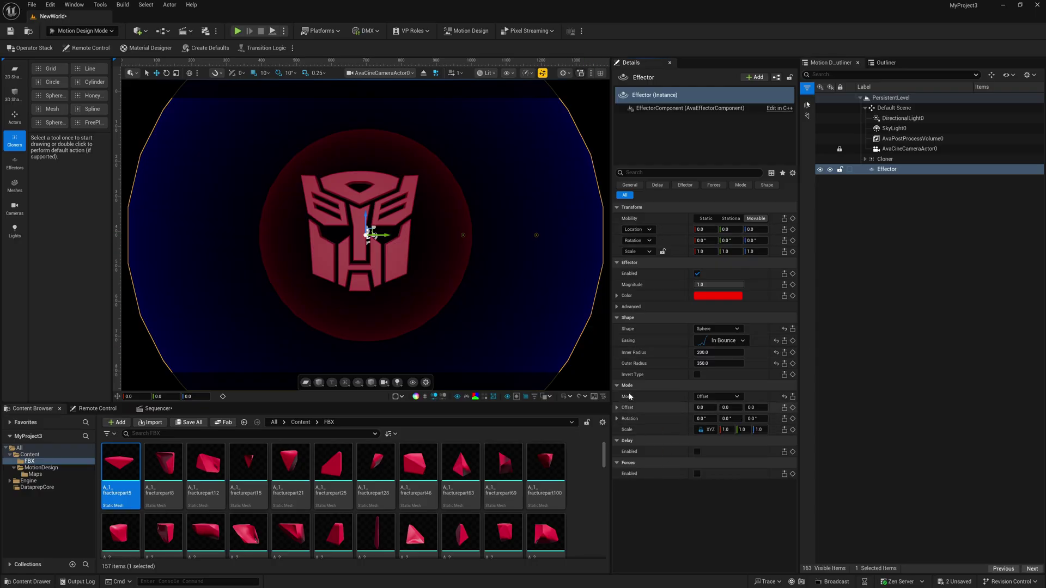
# - Review the effector's mode options, keep Offset, and set the Z offset to about 346
pyautogui.click(720, 396)
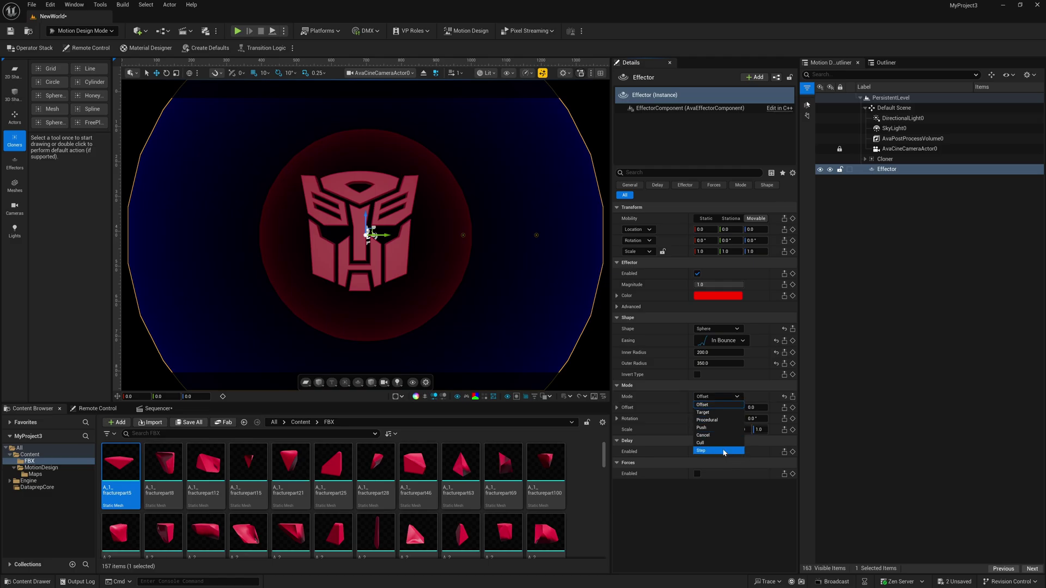
pyautogui.click(737, 397)
pyautogui.moveTo(754, 409); pyautogui.dragTo(801, 410)
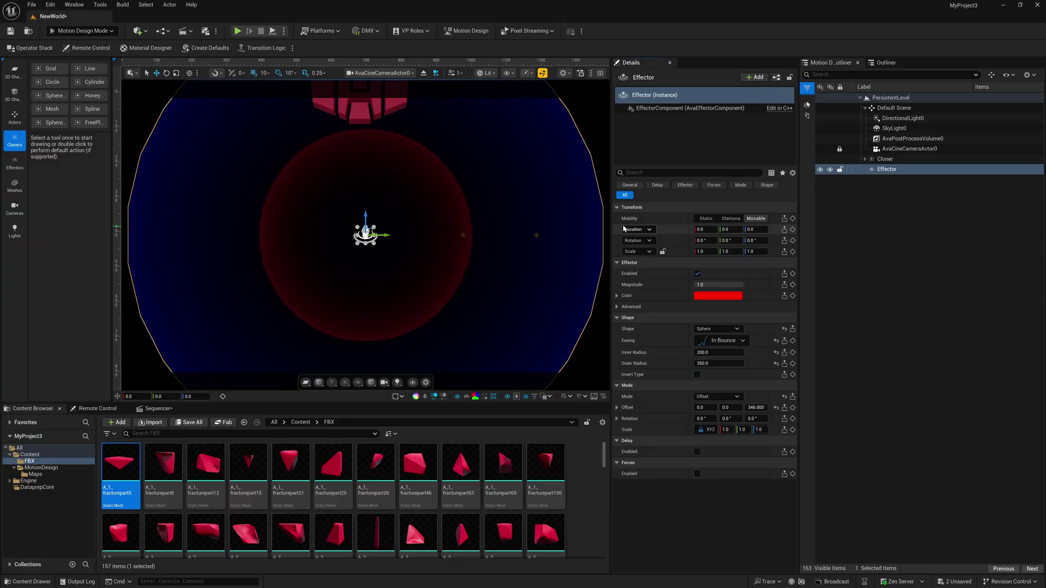
# - Test the effector's Z location, return it to 0, and set the mode's Z offset to 2000
pyautogui.moveTo(754, 229); pyautogui.dragTo(797, 225)
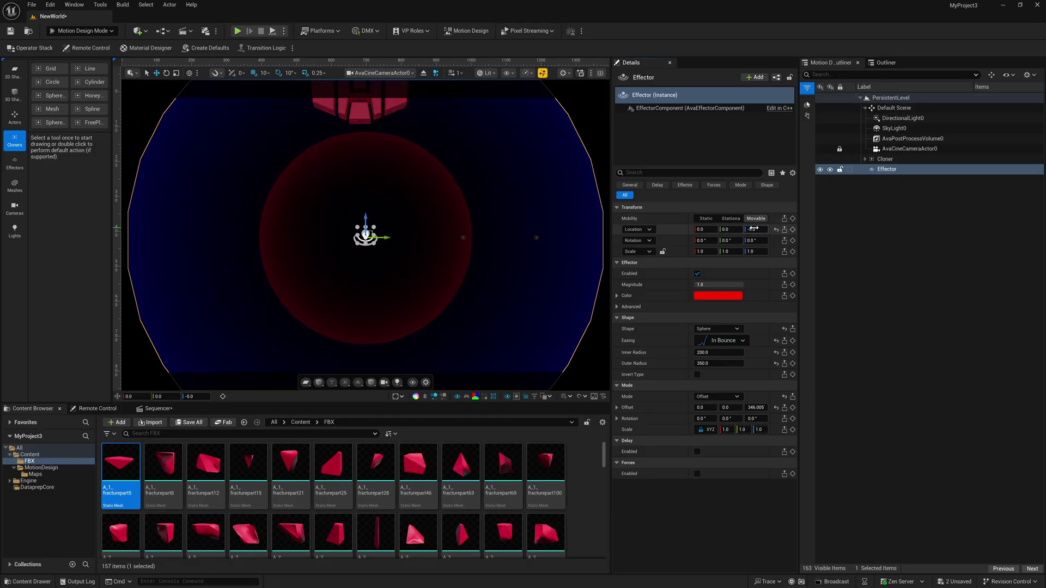
pyautogui.press('Return')
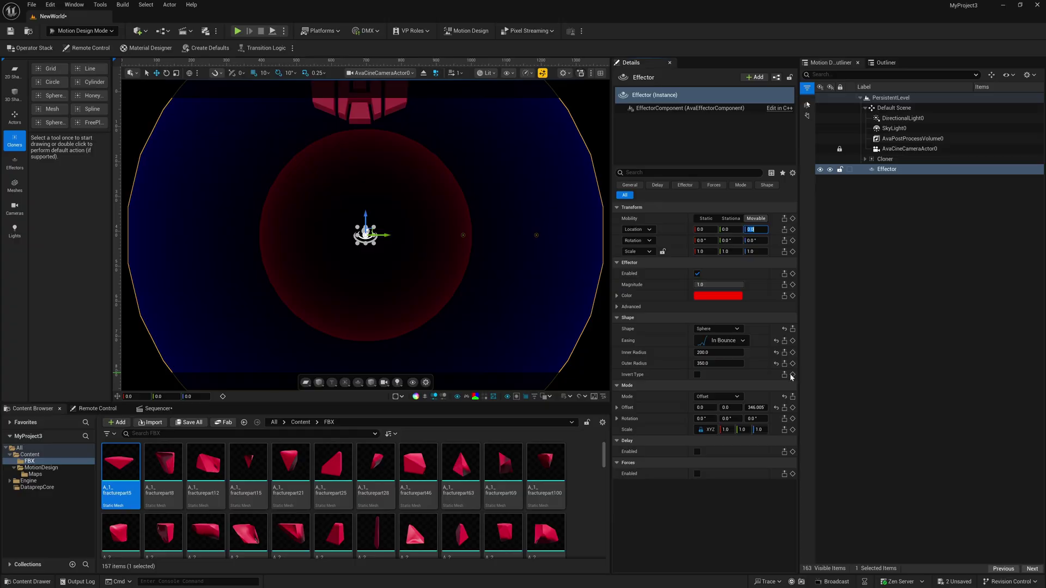
pyautogui.moveTo(756, 408); pyautogui.dragTo(784, 407)
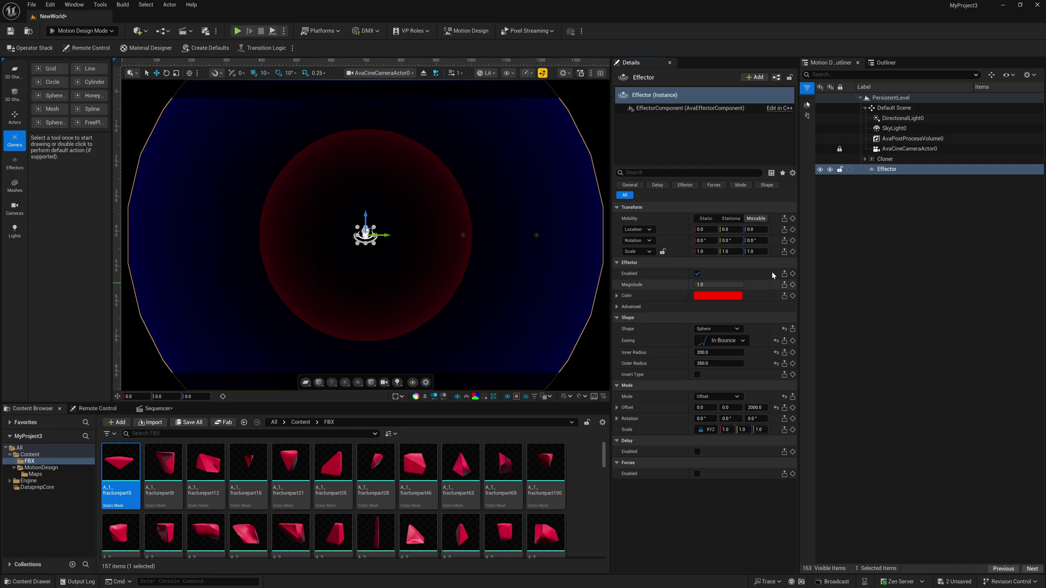
# - Set the effector's mode rotation to about 8783° on X and 14460° on Y, and shift its Z location to 439
pyautogui.moveTo(755, 229); pyautogui.dragTo(787, 230)
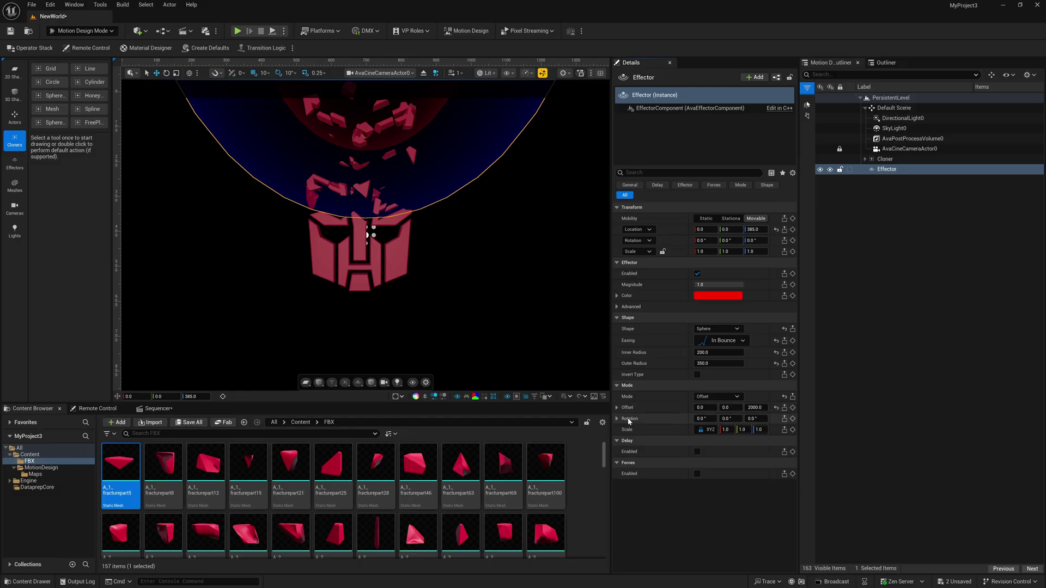
pyautogui.moveTo(726, 420); pyautogui.dragTo(730, 421)
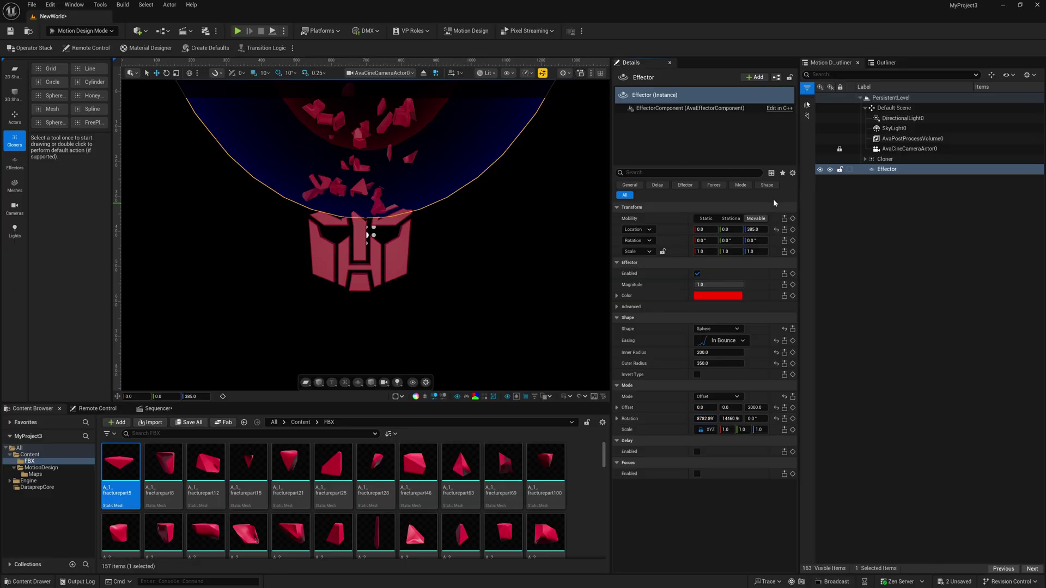
pyautogui.moveTo(756, 229)
pyautogui.mouseDown()
pyautogui.moveTo(768, 230)
pyautogui.moveTo(709, 229)
pyautogui.moveTo(752, 230)
pyautogui.moveTo(738, 229)
pyautogui.mouseUp()
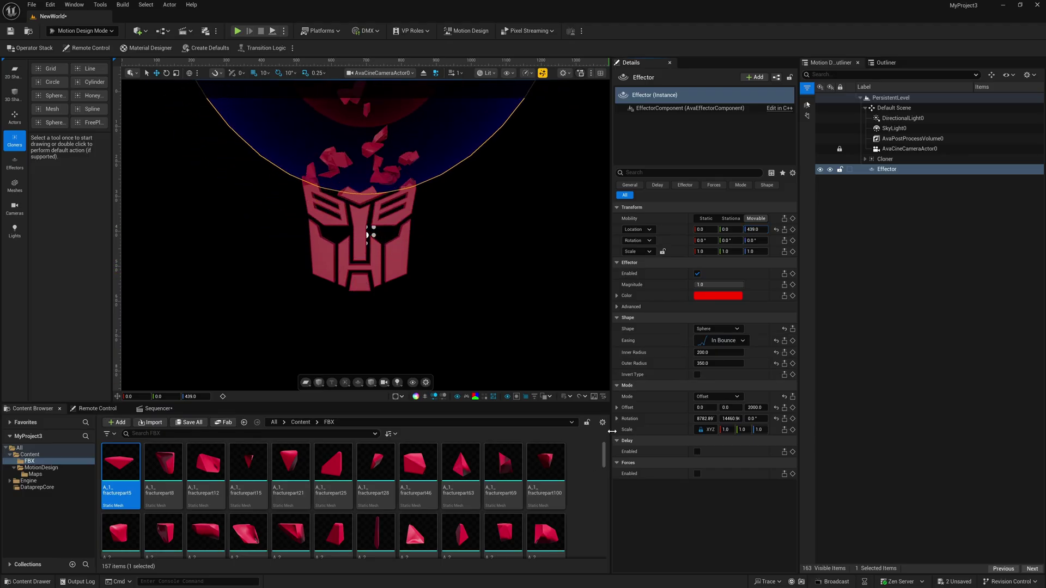
# - Enable the effector's Delay with Trail Duration 0.1 s and Spring Frequency 1.0, and raise its Z location to 550
pyautogui.click(697, 452)
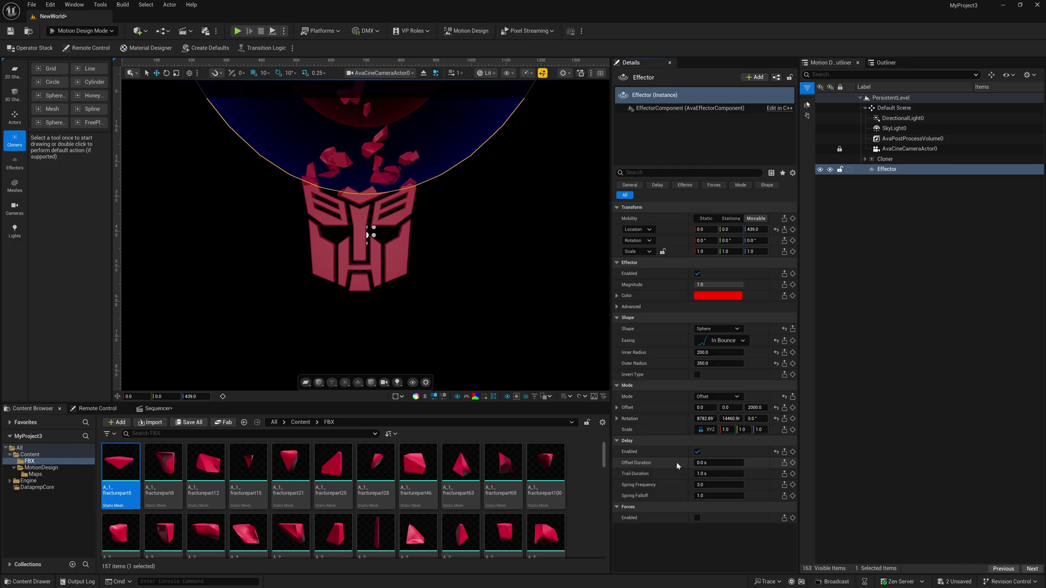
pyautogui.write('0')
pyautogui.press('Return')
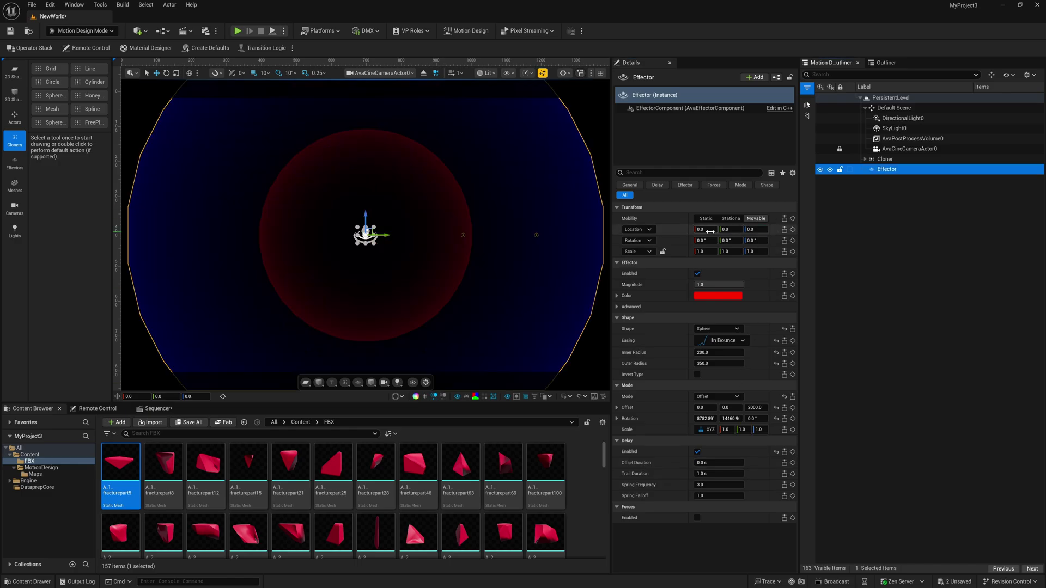
pyautogui.moveTo(752, 229); pyautogui.dragTo(664, 230)
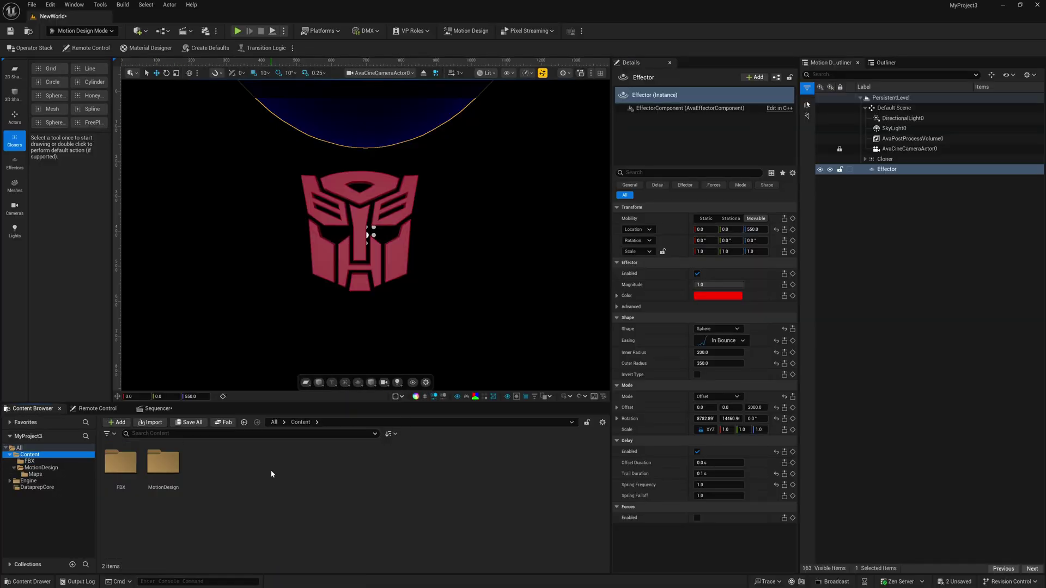
# - Create a material named Glow in the Content folder and open it for editing
pyautogui.rightClick(217, 470)
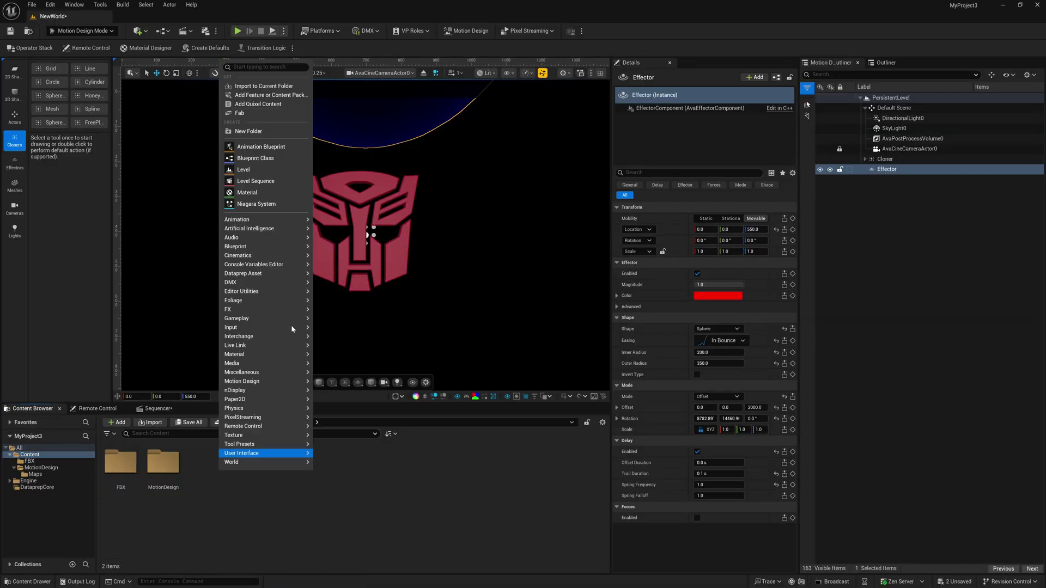
pyautogui.click(251, 193)
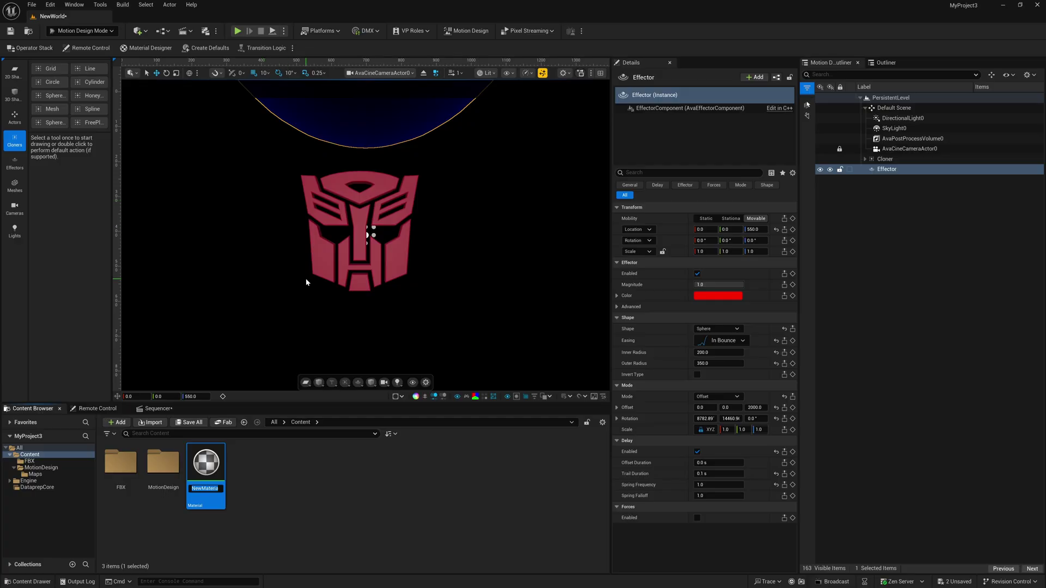
pyautogui.write('Glow')
pyautogui.press('Return')
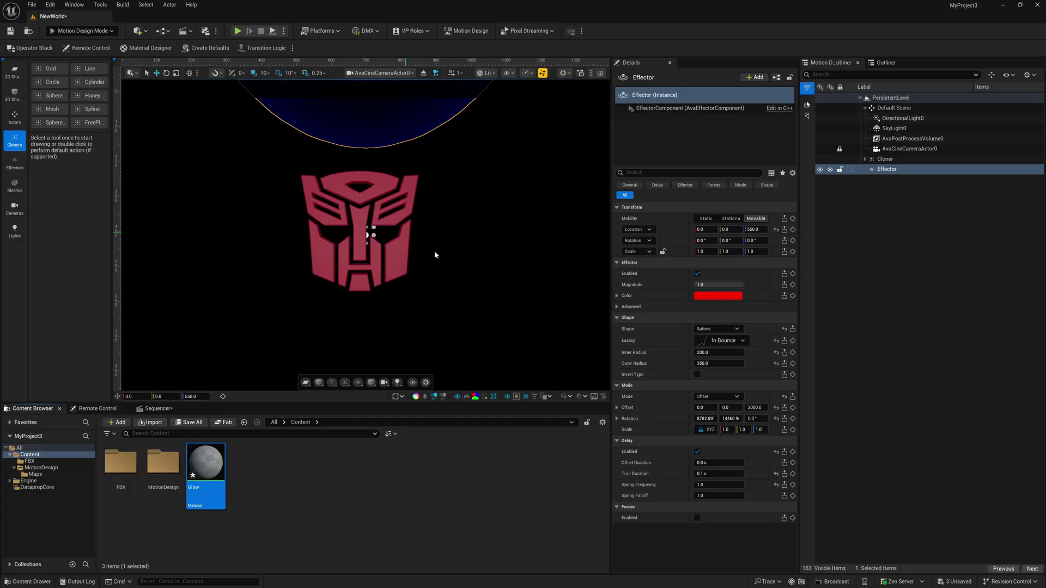
pyautogui.doubleClick(206, 463)
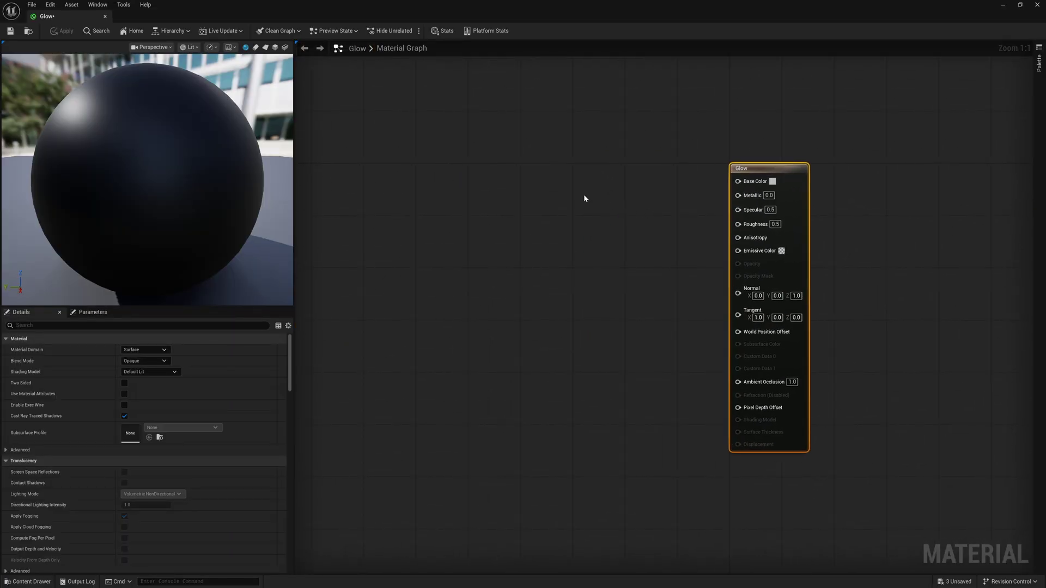
# - Add a three-component color constant, connect it to Base Color, and set it to magenta (R 1.0, G 0.0, B 0.724)
pyautogui.click(561, 194)
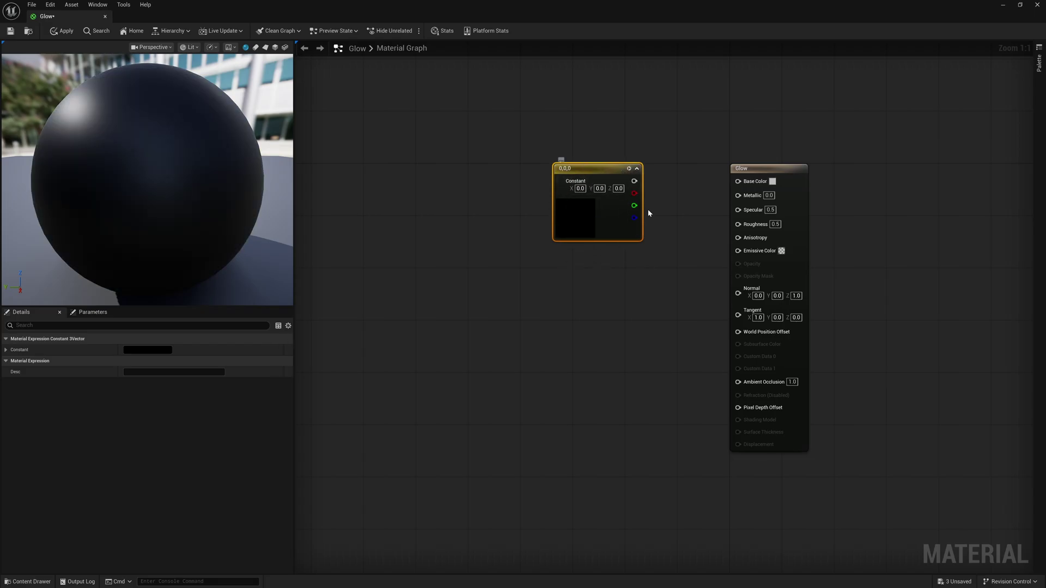
pyautogui.moveTo(634, 181); pyautogui.dragTo(738, 180)
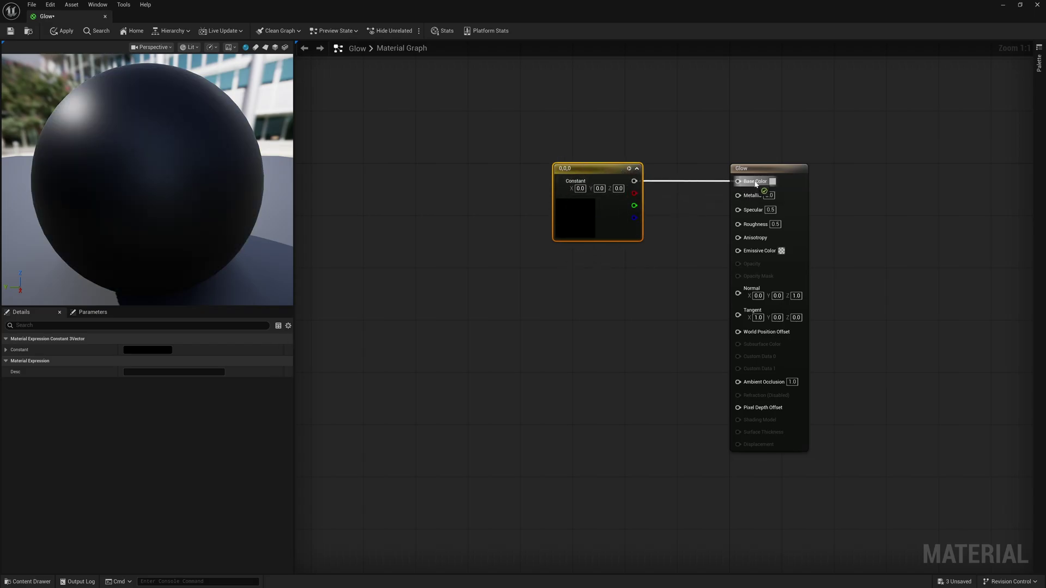
pyautogui.doubleClick(580, 210)
pyautogui.moveTo(641, 220); pyautogui.dragTo(444, 214)
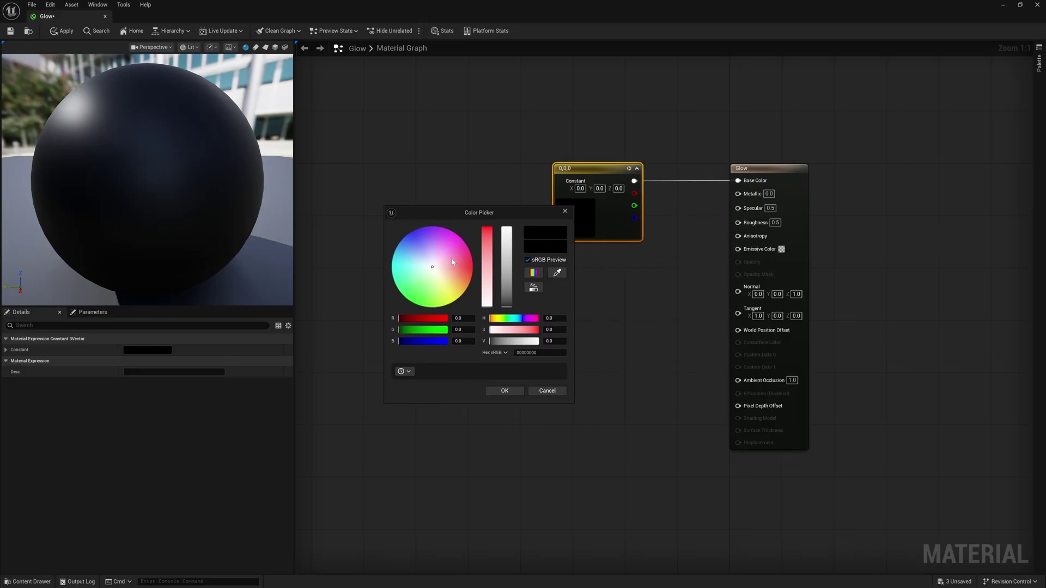
pyautogui.moveTo(452, 259)
pyautogui.mouseDown()
pyautogui.moveTo(470, 275)
pyautogui.moveTo(452, 233)
pyautogui.moveTo(505, 230)
pyautogui.moveTo(462, 238)
pyautogui.mouseUp()
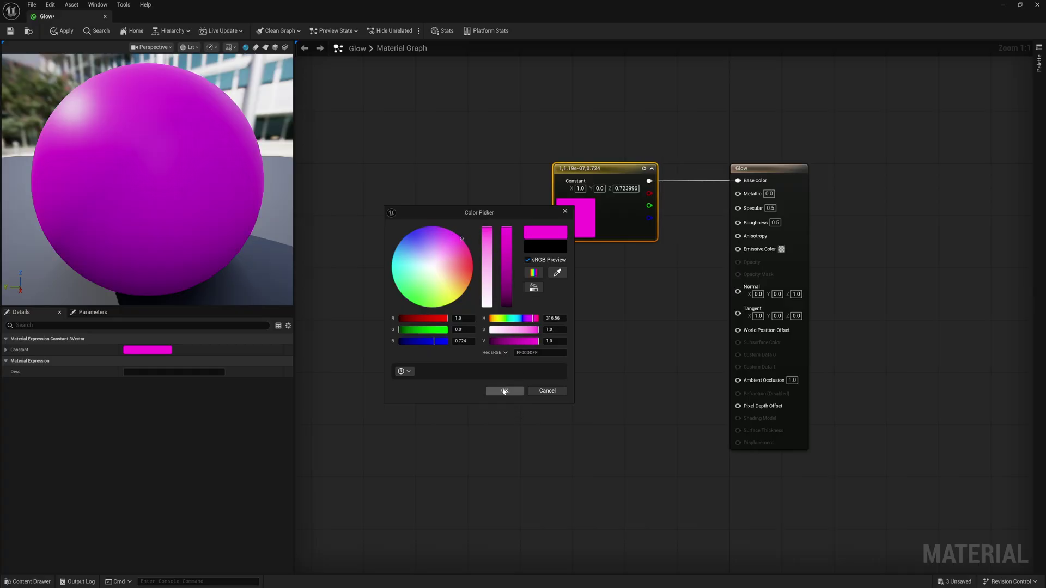
pyautogui.click(504, 391)
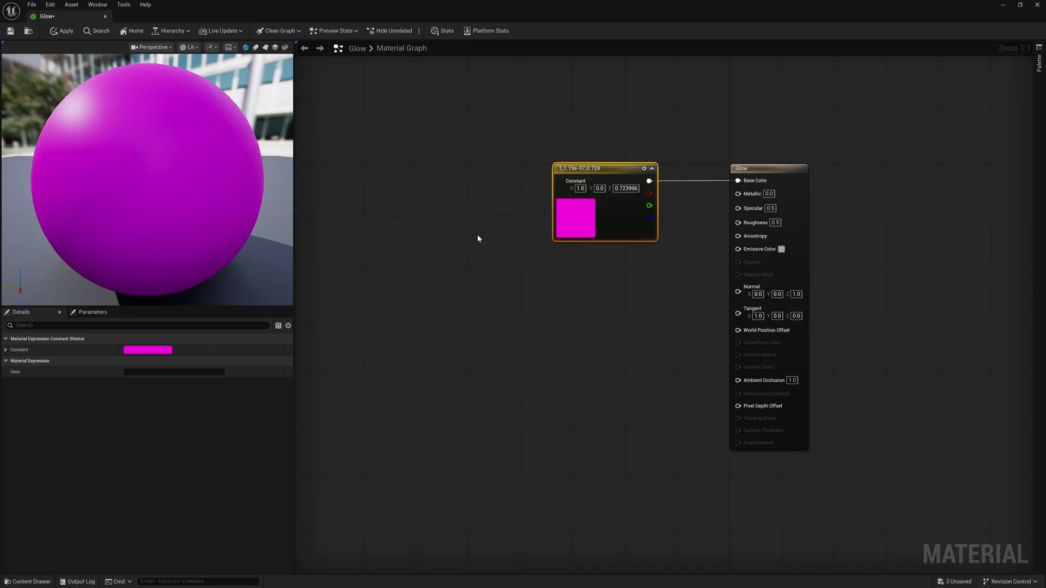
# - Add a Lerp node below the base color constant and connect its output to Emissive Color
pyautogui.moveTo(628, 183); pyautogui.dragTo(635, 163)
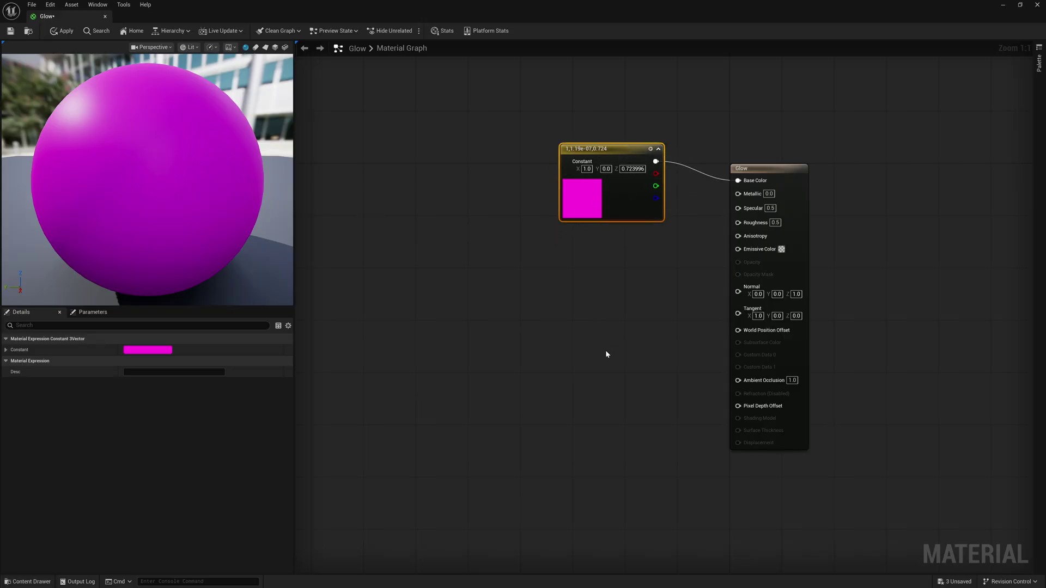
pyautogui.click(611, 315)
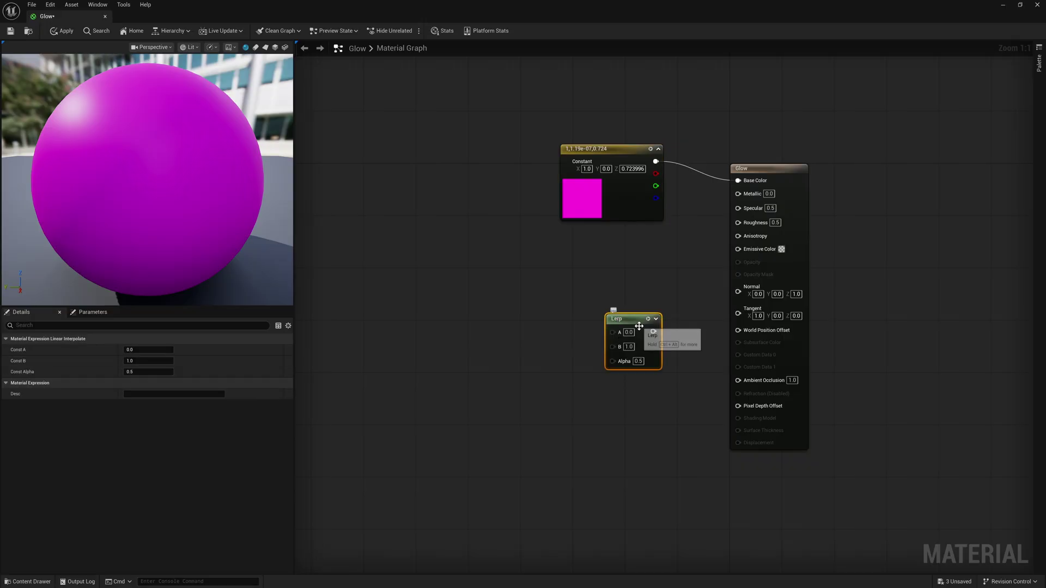
pyautogui.moveTo(633, 313); pyautogui.dragTo(629, 259)
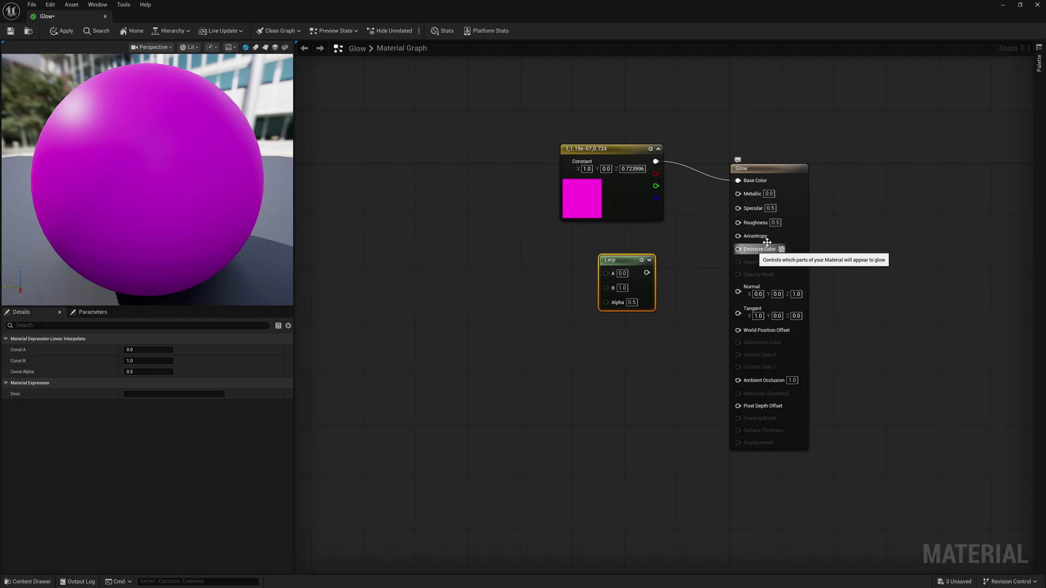
pyautogui.moveTo(647, 274); pyautogui.dragTo(737, 249)
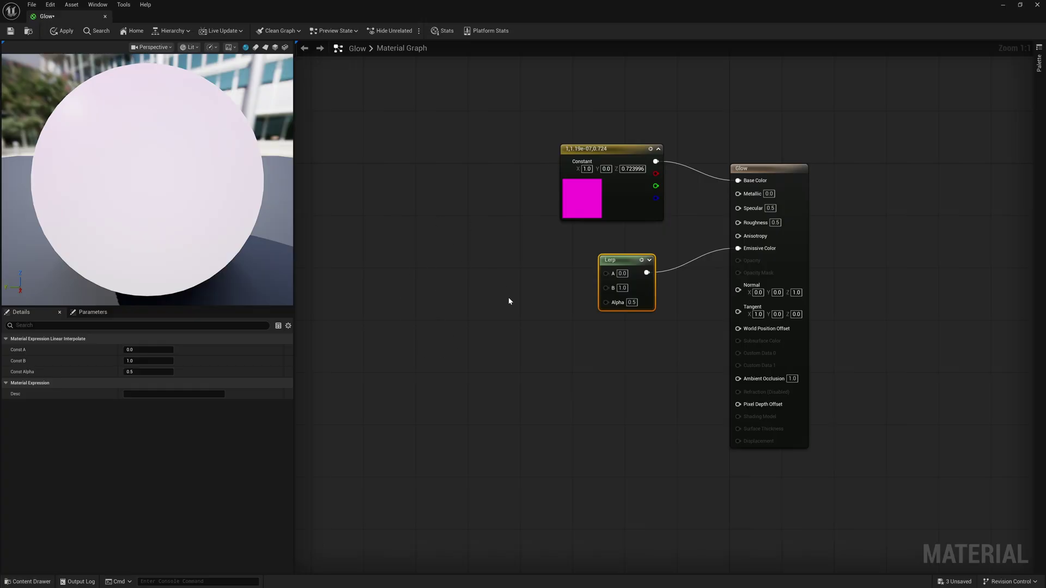
# - Add a Multiply node feeding the Lerp's B input, and connect a new three-component color constant to its A input
pyautogui.click(456, 271)
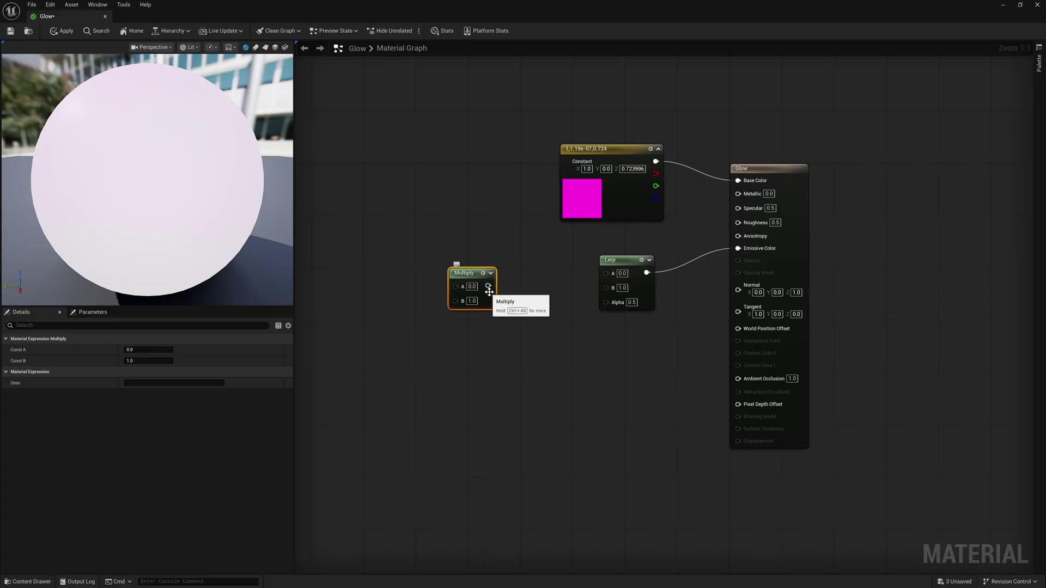
pyautogui.moveTo(488, 285); pyautogui.dragTo(608, 291)
pyautogui.moveTo(468, 273); pyautogui.dragTo(534, 266)
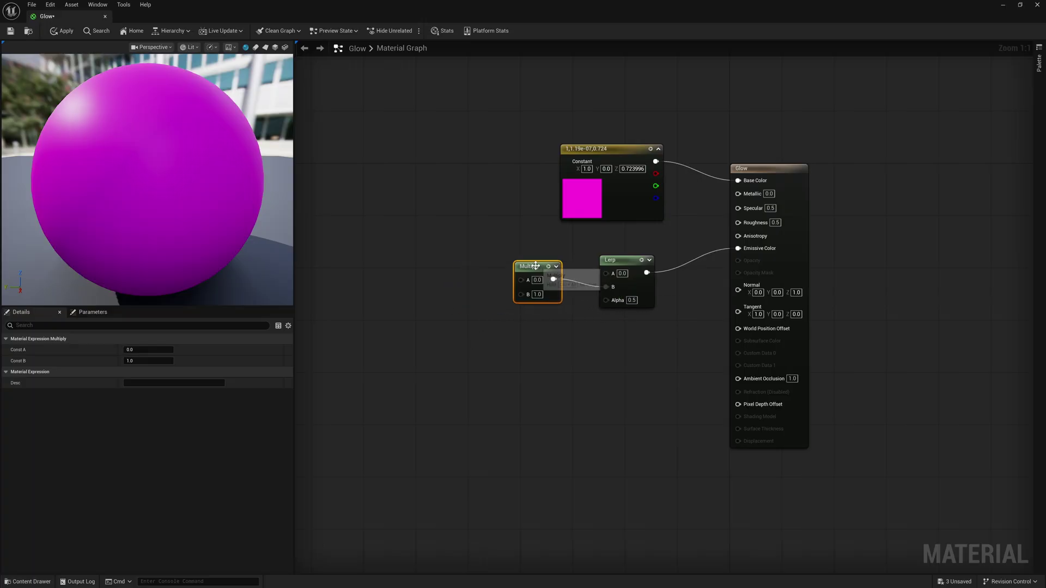
pyautogui.click(398, 229)
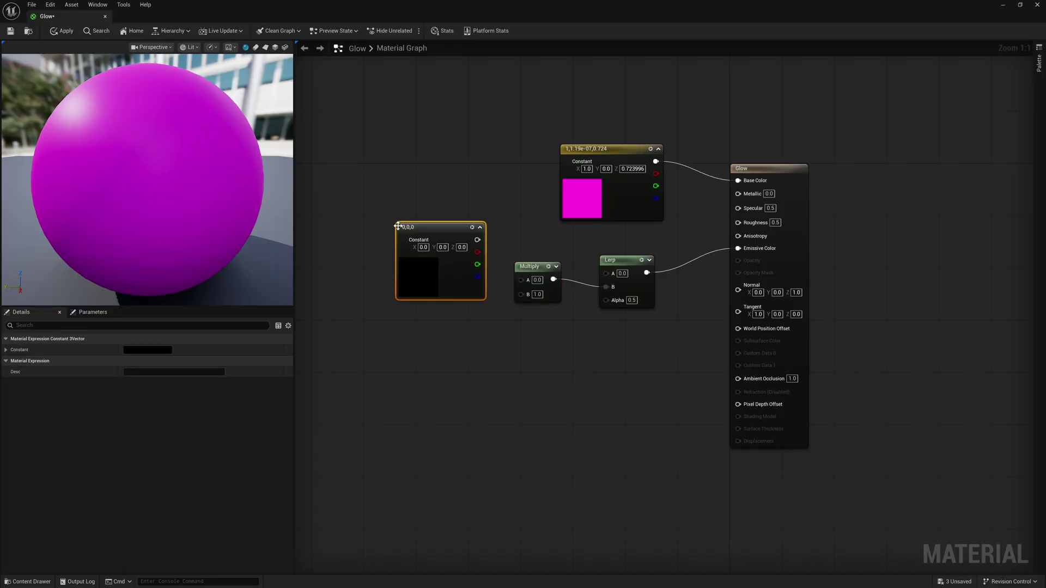
pyautogui.moveTo(451, 237); pyautogui.dragTo(523, 281)
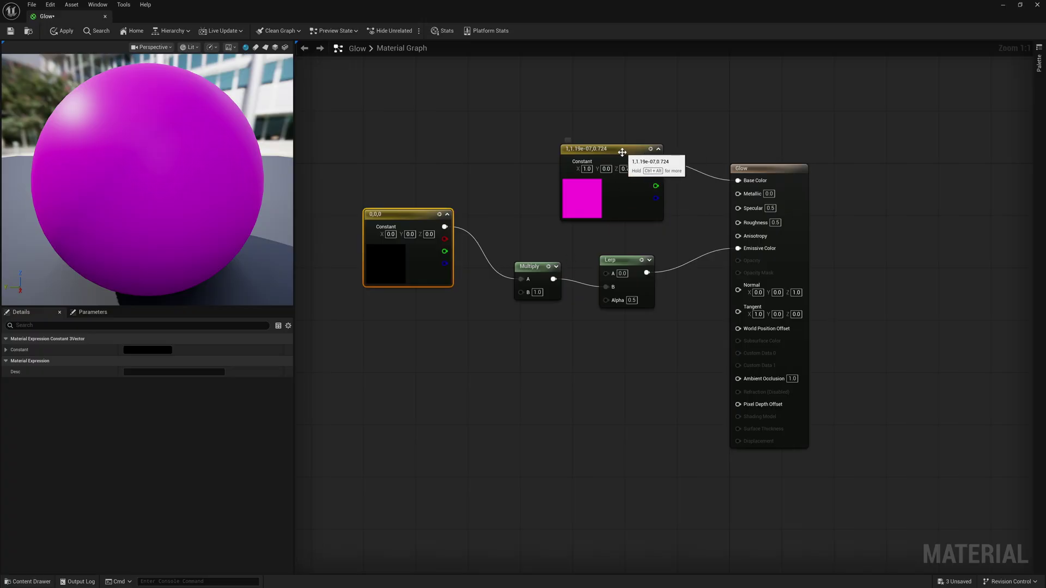
# - Change the Base Color constant to a pinkish red, about 1.0, 0.017, 0.074
pyautogui.doubleClick(586, 200)
pyautogui.moveTo(648, 244); pyautogui.dragTo(675, 260)
pyautogui.click(707, 386)
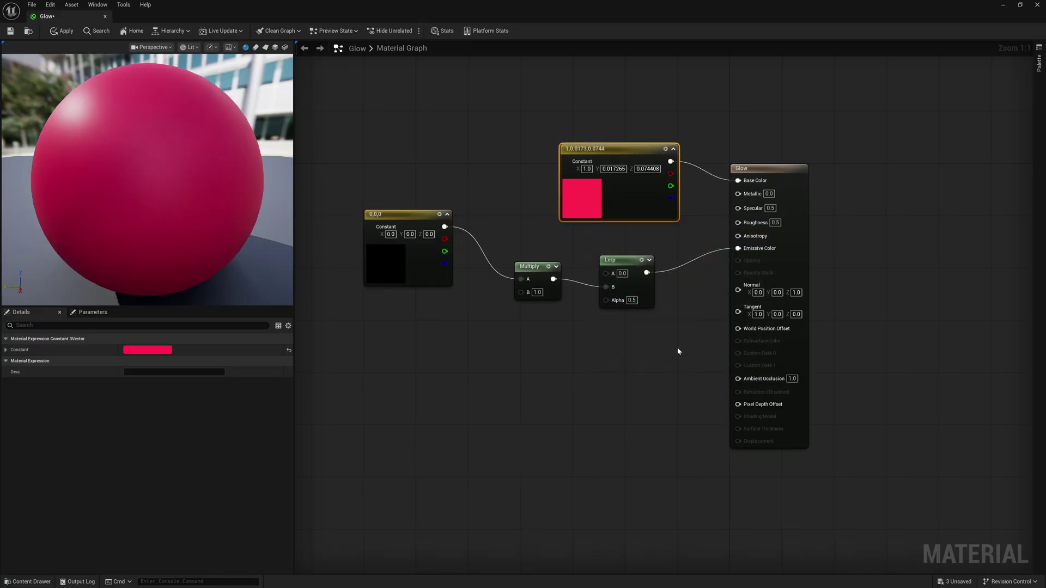
# - Set the color constant feeding the Multiply node to magenta, about 1.0, 0.003, 0.725
pyautogui.click(390, 264)
pyautogui.doubleClick(391, 264)
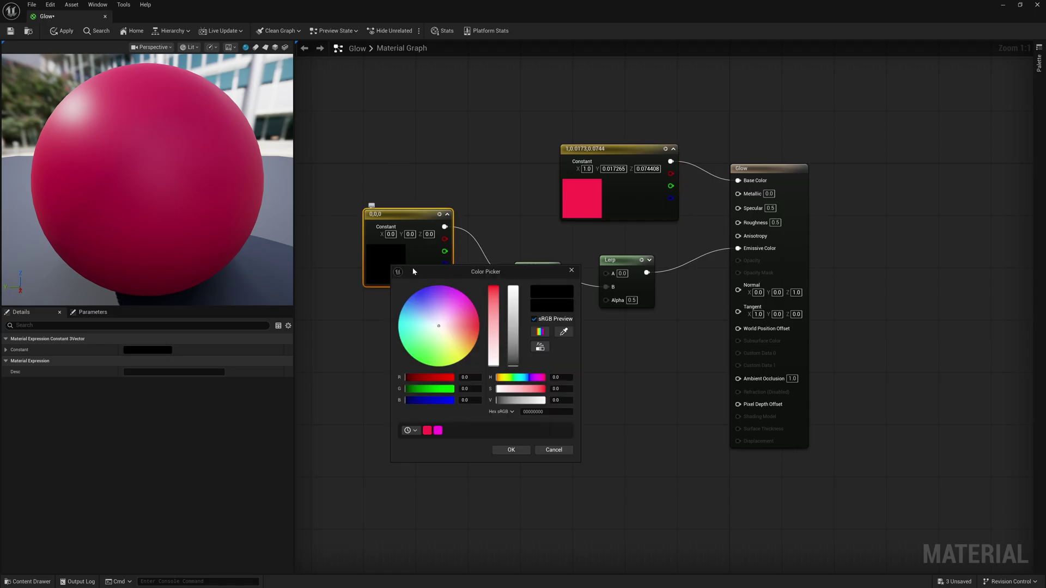
pyautogui.moveTo(438, 326); pyautogui.dragTo(472, 301)
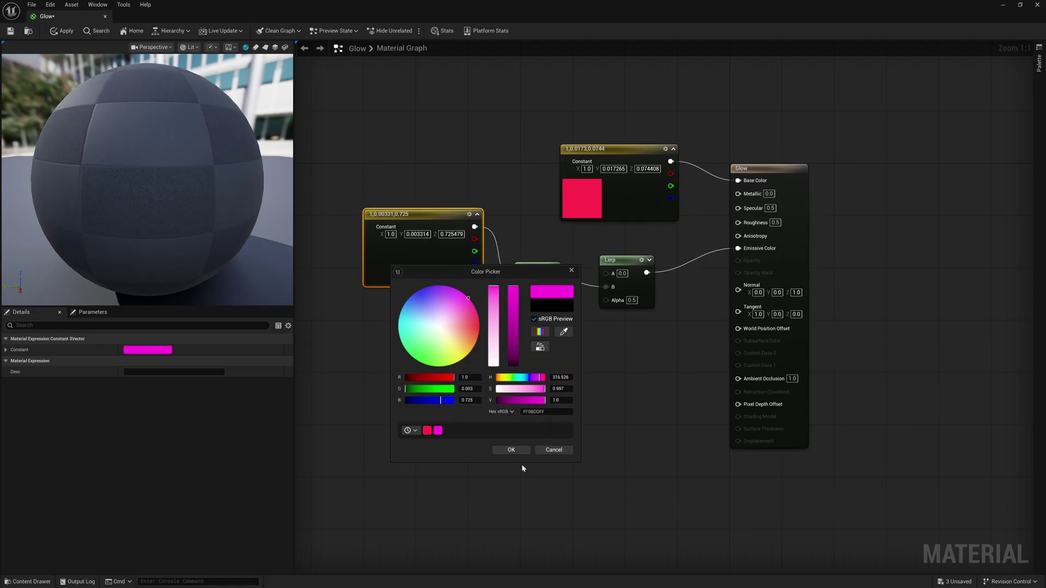
pyautogui.click(511, 449)
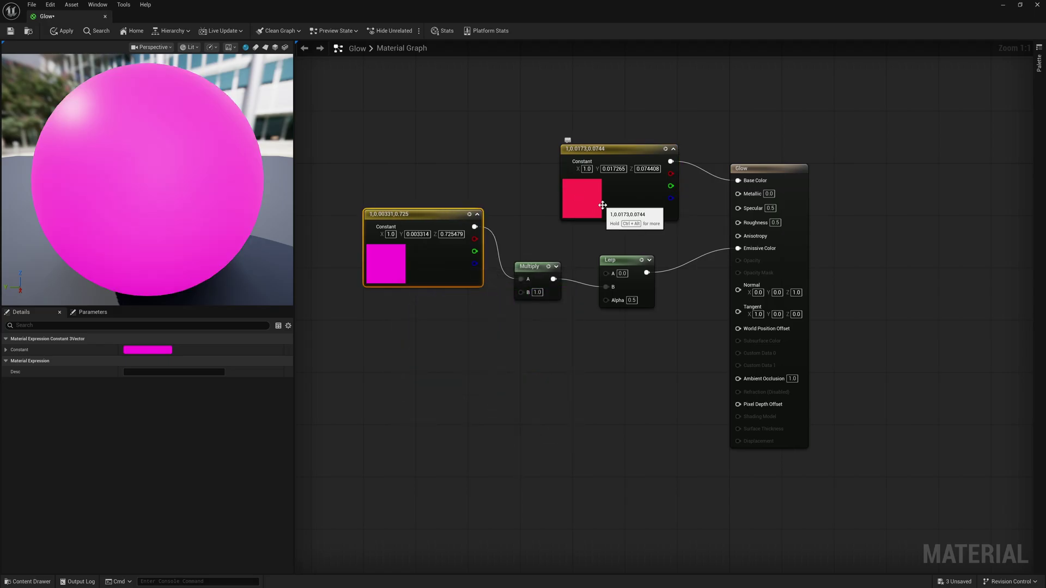
# - Add a scalar constant, connect it to the Multiply node's B input, and set its value to 15
pyautogui.click(406, 323)
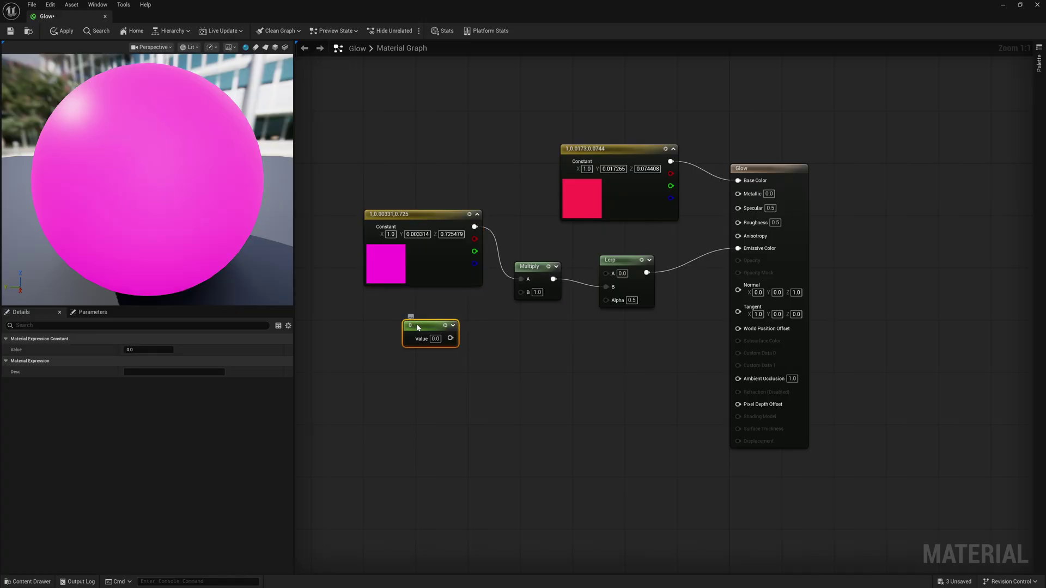
pyautogui.moveTo(415, 324); pyautogui.dragTo(523, 292)
pyautogui.moveTo(425, 320); pyautogui.dragTo(431, 314)
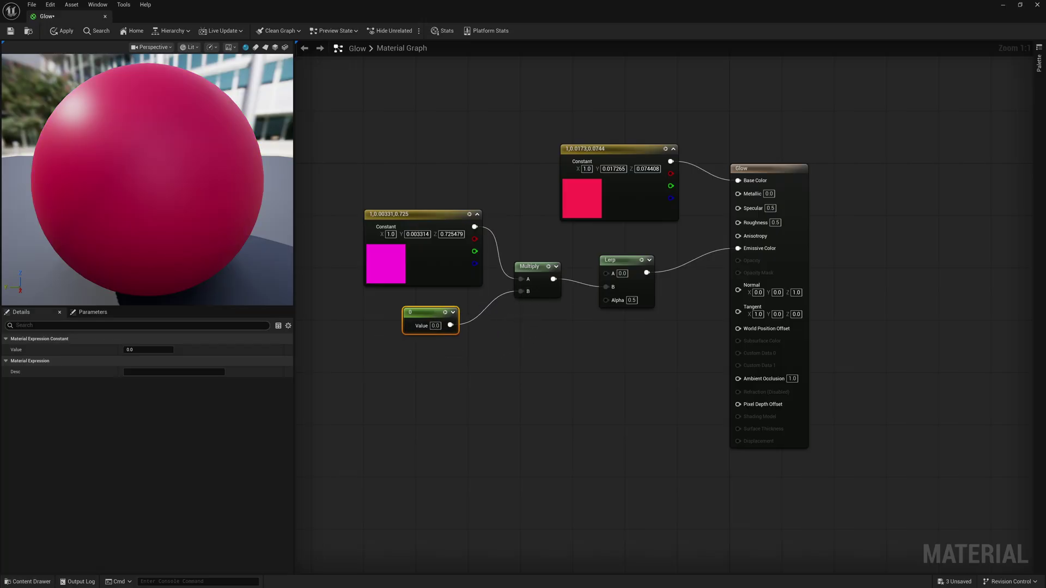
pyautogui.write('15')
pyautogui.press('Return')
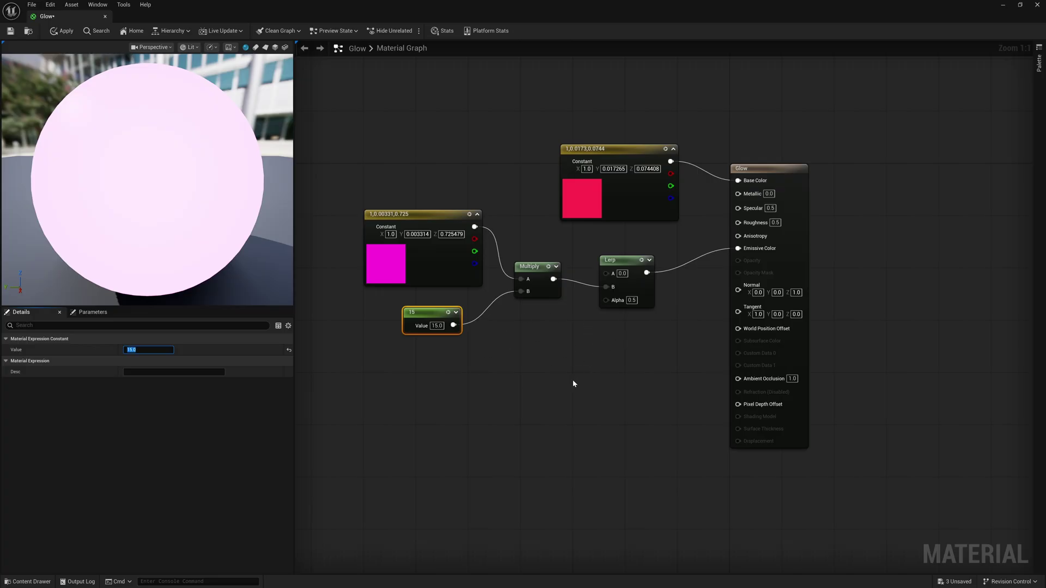
# - Add a ClonerEffectorParameters node, connect its EffectorTotalWeight output to the Lerp's Alpha input, and save and close the Glow material
pyautogui.rightClick(540, 384)
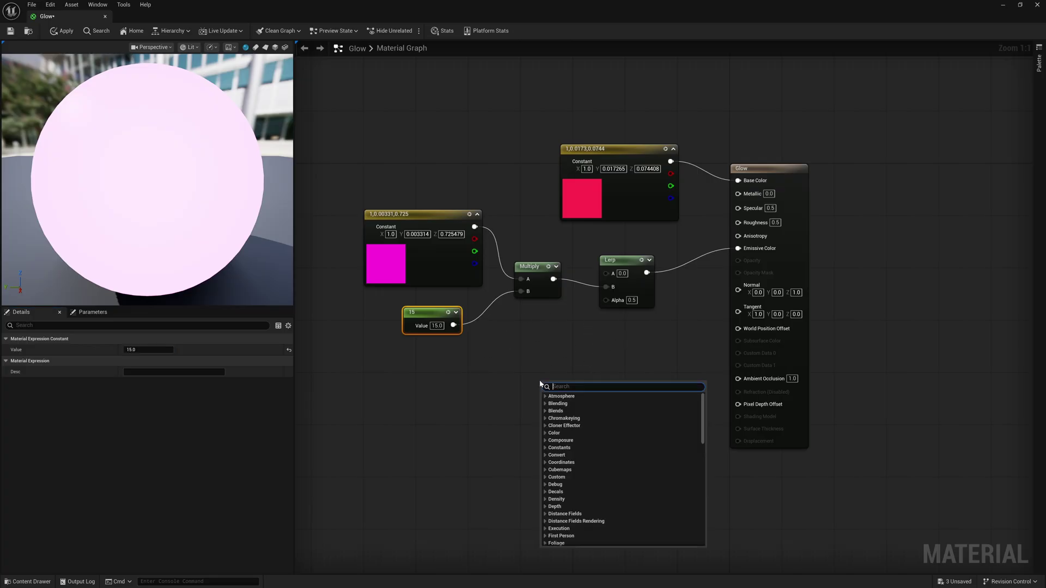
pyautogui.write('cloner')
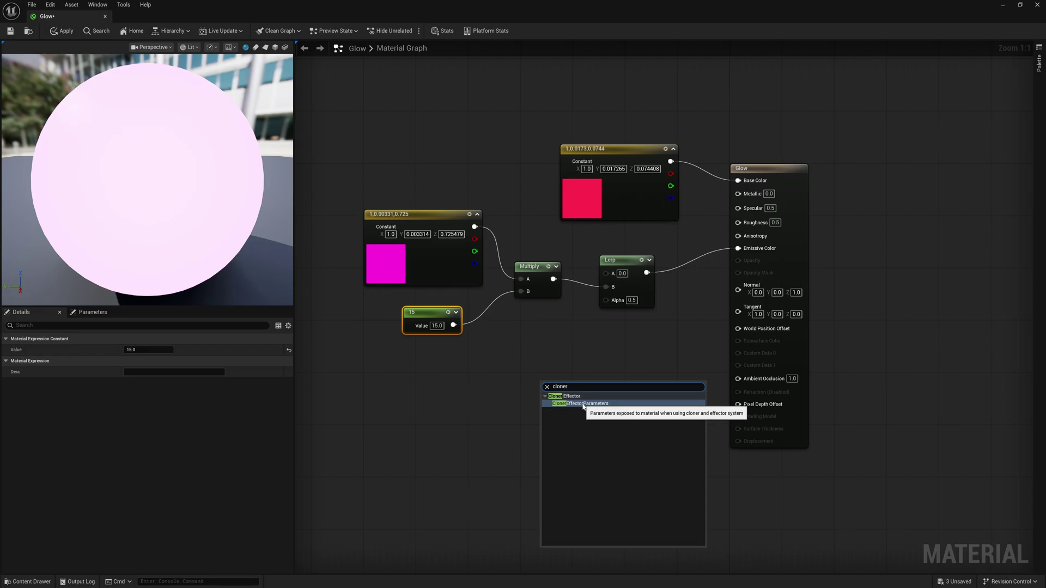
pyautogui.click(583, 406)
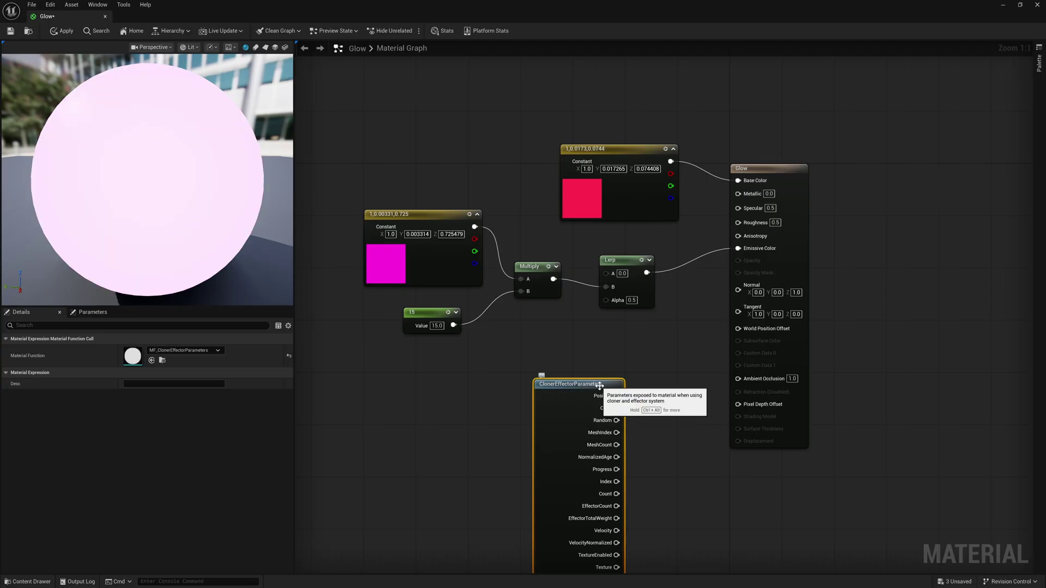
pyautogui.moveTo(598, 380); pyautogui.dragTo(541, 333)
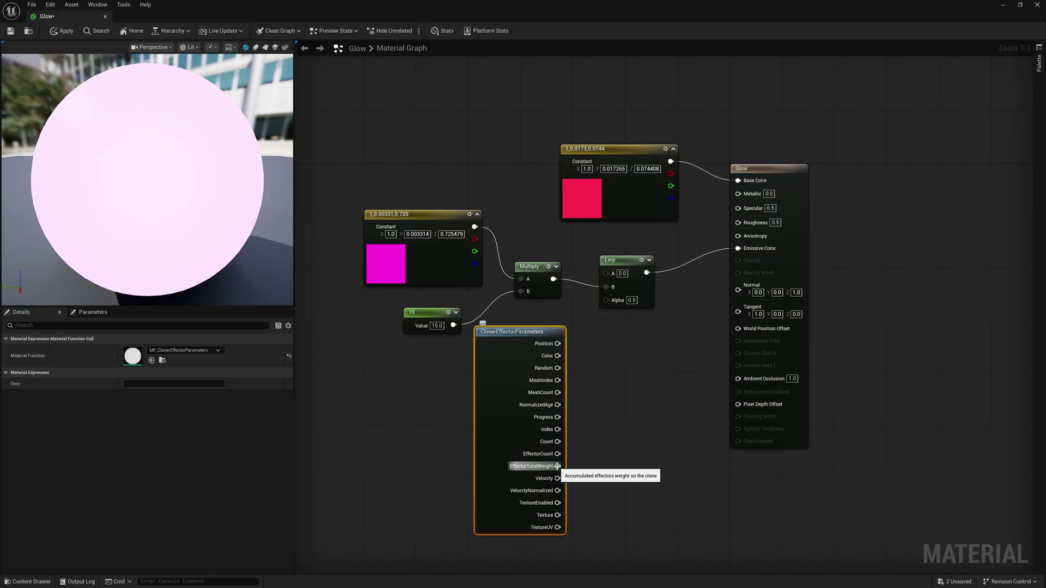
pyautogui.moveTo(556, 467); pyautogui.dragTo(606, 300)
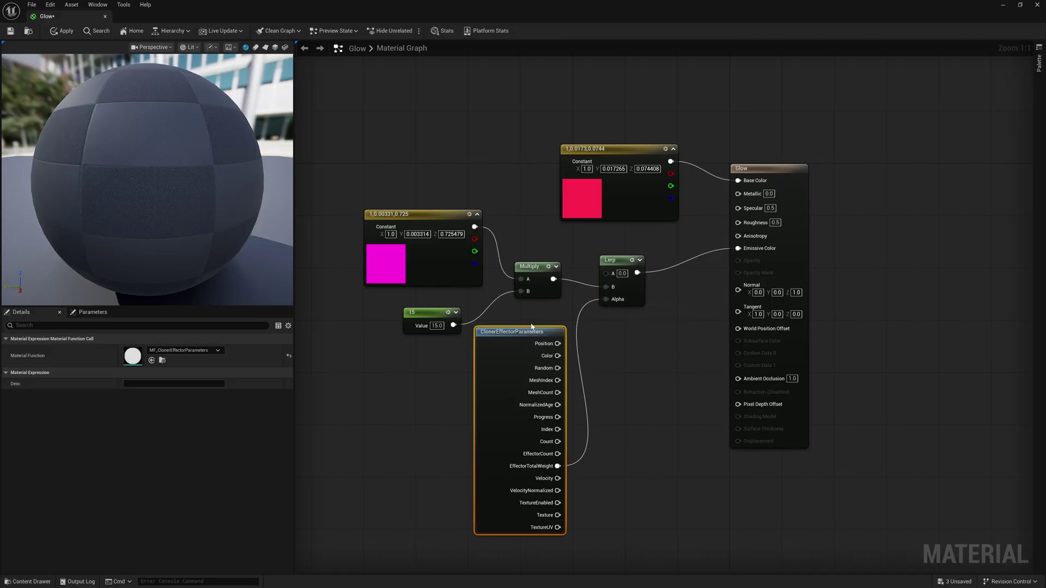
pyautogui.moveTo(551, 378); pyautogui.dragTo(545, 377)
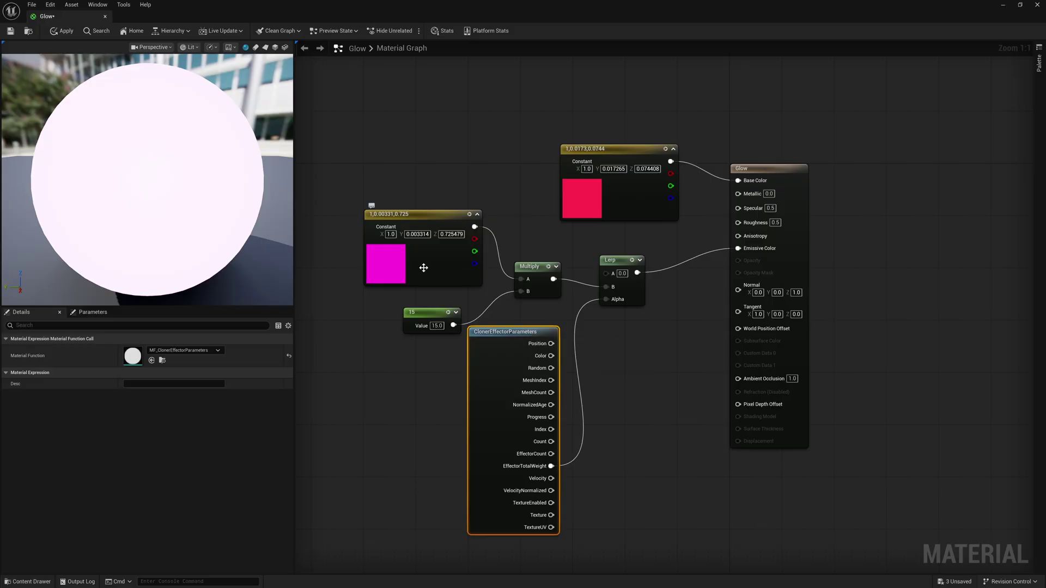
pyautogui.click(12, 33)
pyautogui.click(1037, 4)
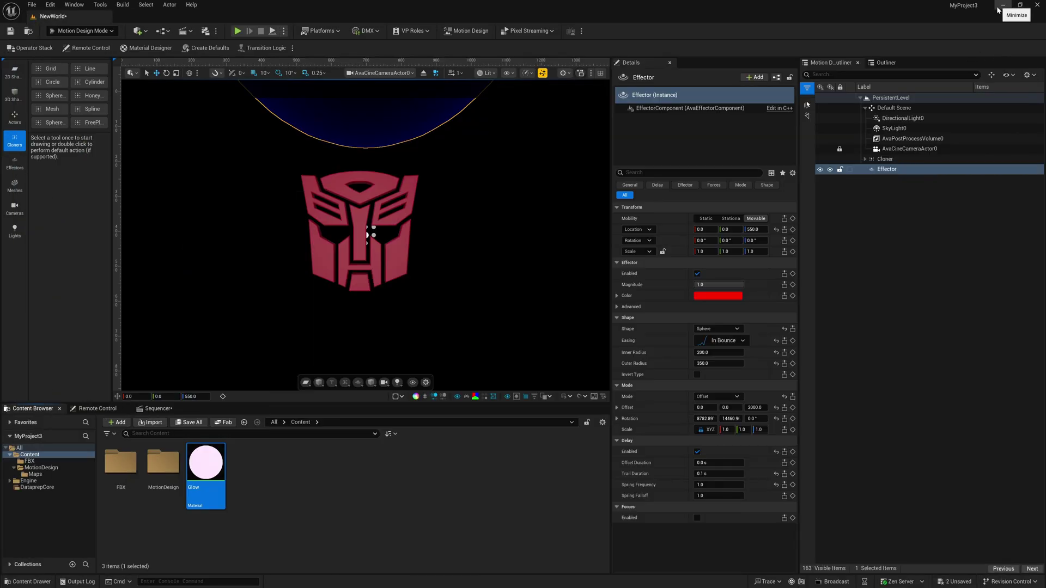
# - Assign the Glow material to all the fracture pieces inside the Cloner
pyautogui.click(865, 159)
pyautogui.click(872, 169)
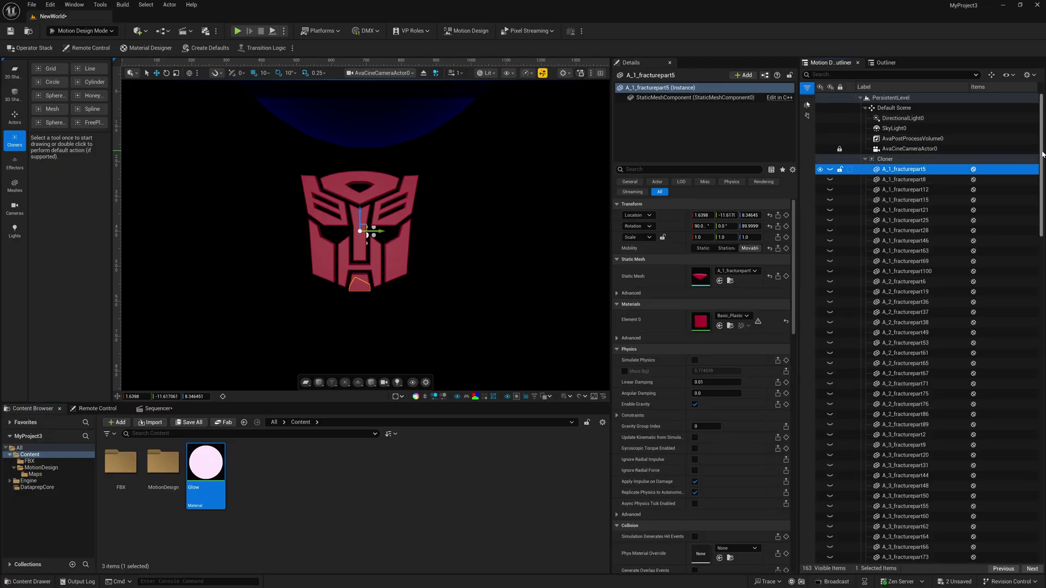
pyautogui.moveTo(1041, 158); pyautogui.dragTo(1041, 484)
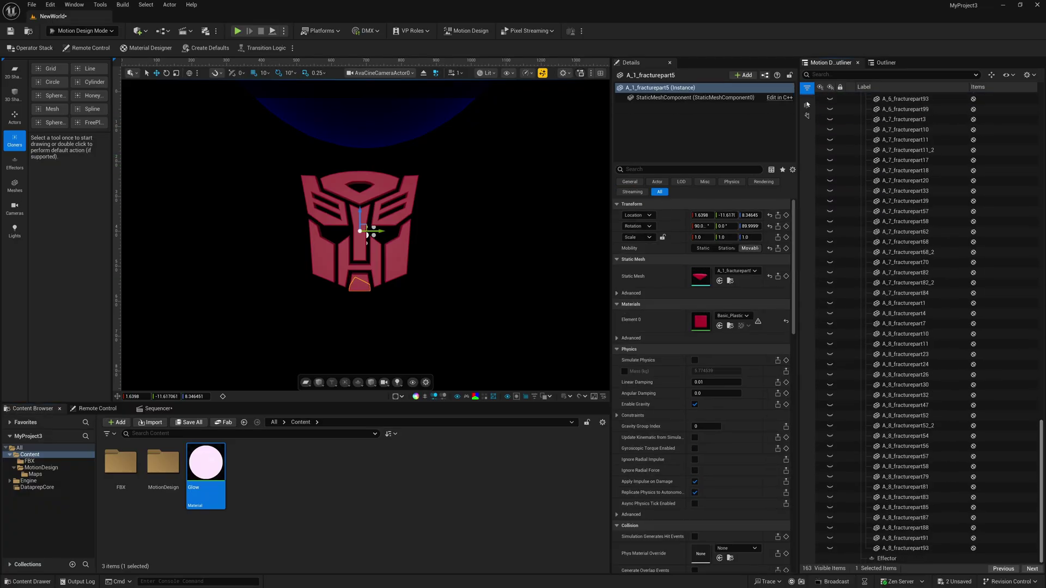
pyautogui.keyDown('shift'); pyautogui.click(907, 548); pyautogui.keyUp('shift')
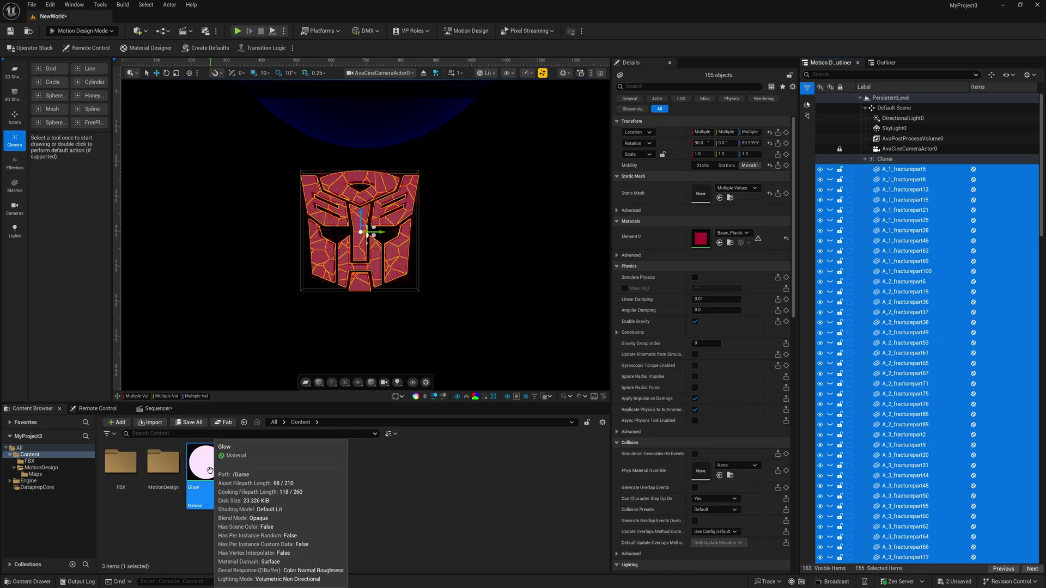
pyautogui.moveTo(210, 470); pyautogui.dragTo(701, 239)
pyautogui.click(872, 246)
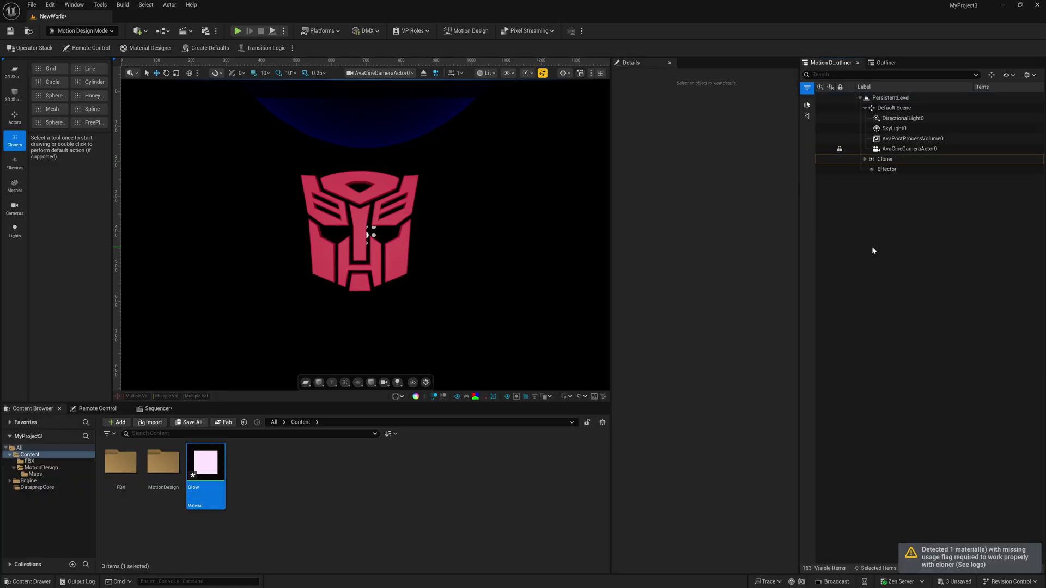
# - Set the Effector's X offset to about -19477 and move the Effector to Z -350
pyautogui.click(828, 169)
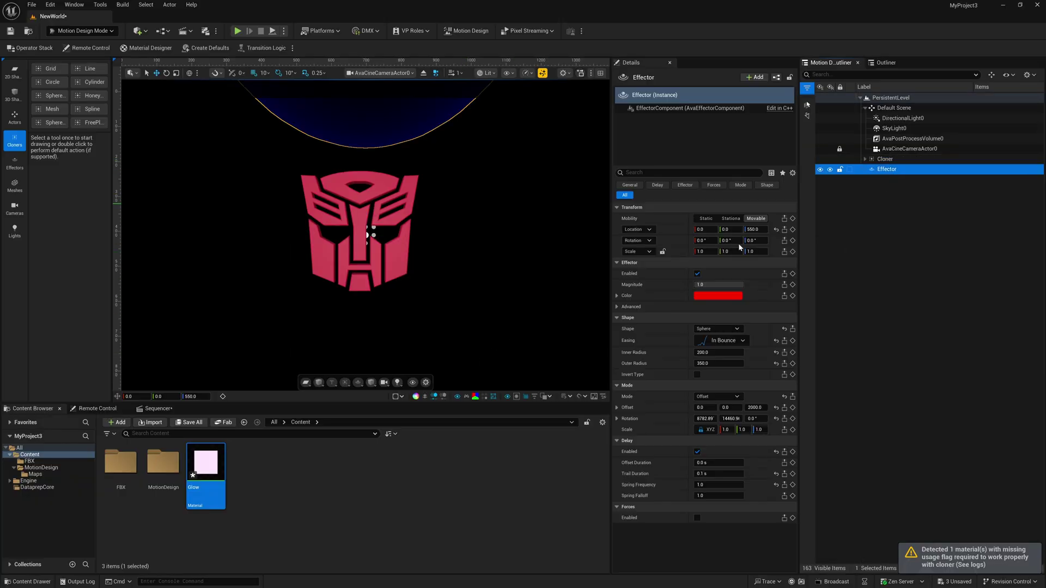
pyautogui.click(776, 229)
pyautogui.moveTo(752, 229)
pyautogui.mouseDown()
pyautogui.moveTo(711, 229)
pyautogui.moveTo(745, 229)
pyautogui.mouseUp()
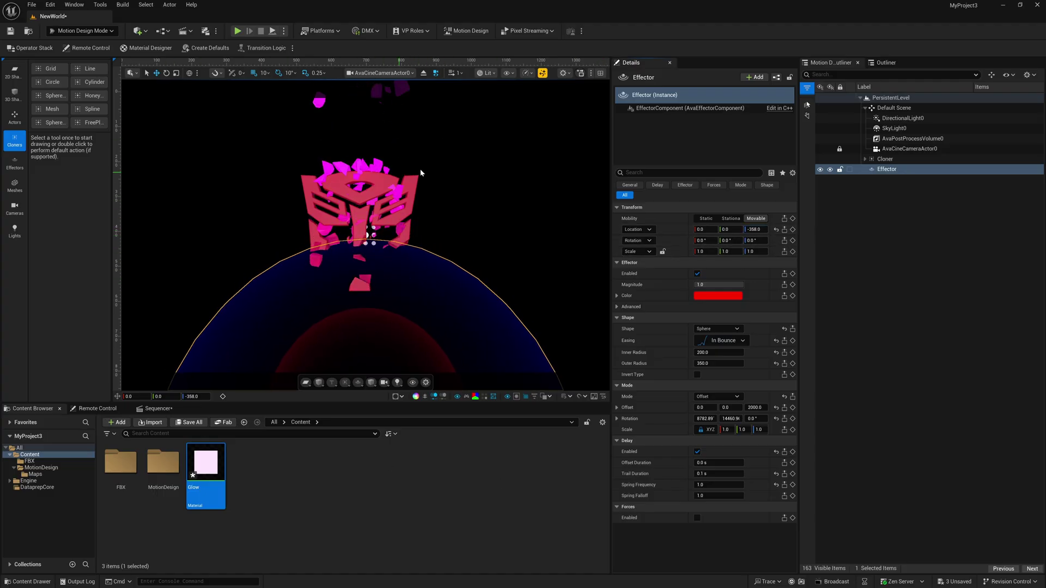
pyautogui.moveTo(706, 407); pyautogui.dragTo(681, 407)
pyautogui.moveTo(755, 229); pyautogui.dragTo(755, 230)
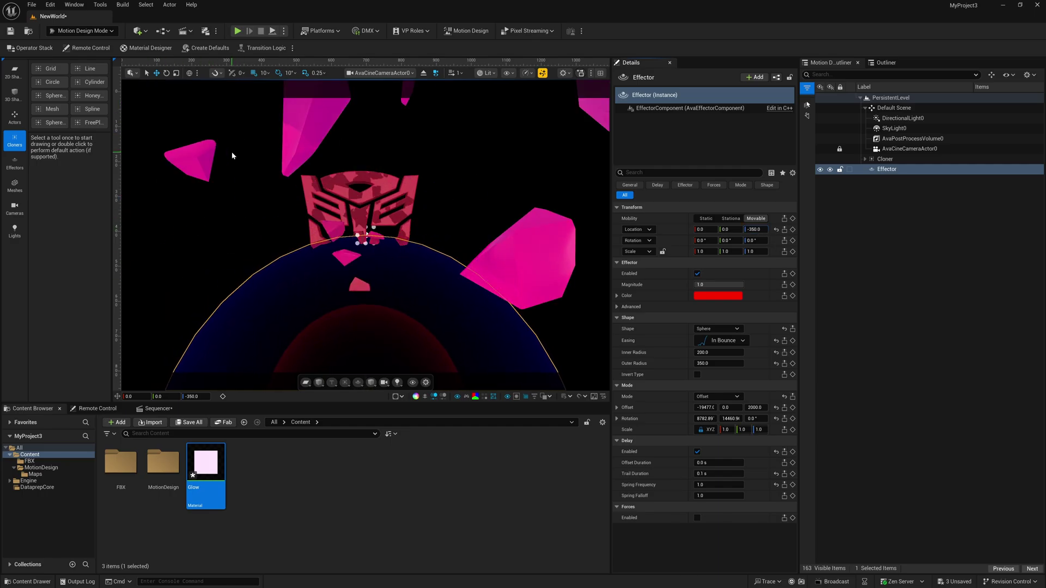
# - Enable Bloom on the post process volume with the Standard method and an intensity of 8
pyautogui.click(907, 141)
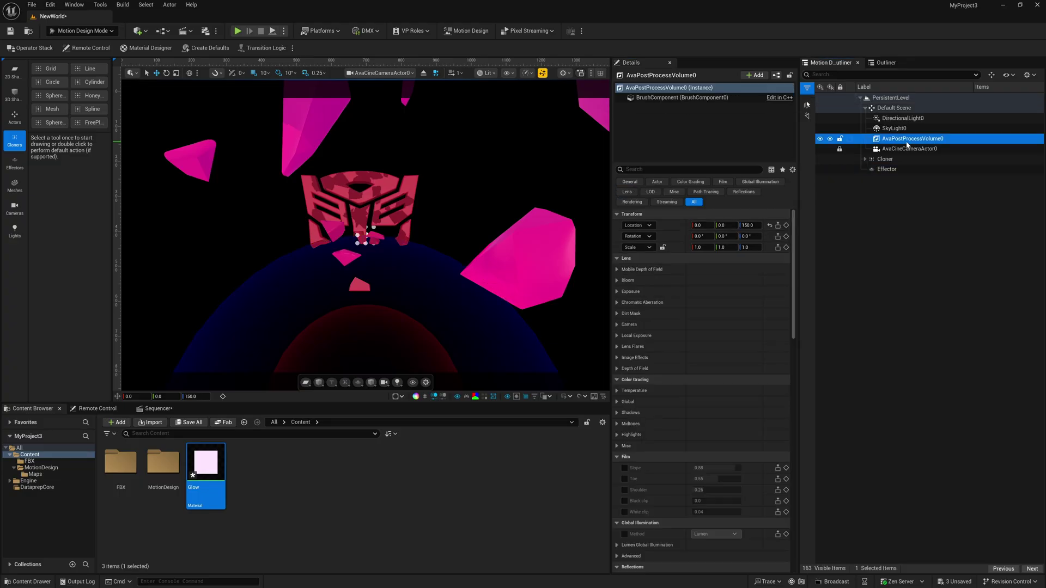
pyautogui.click(617, 281)
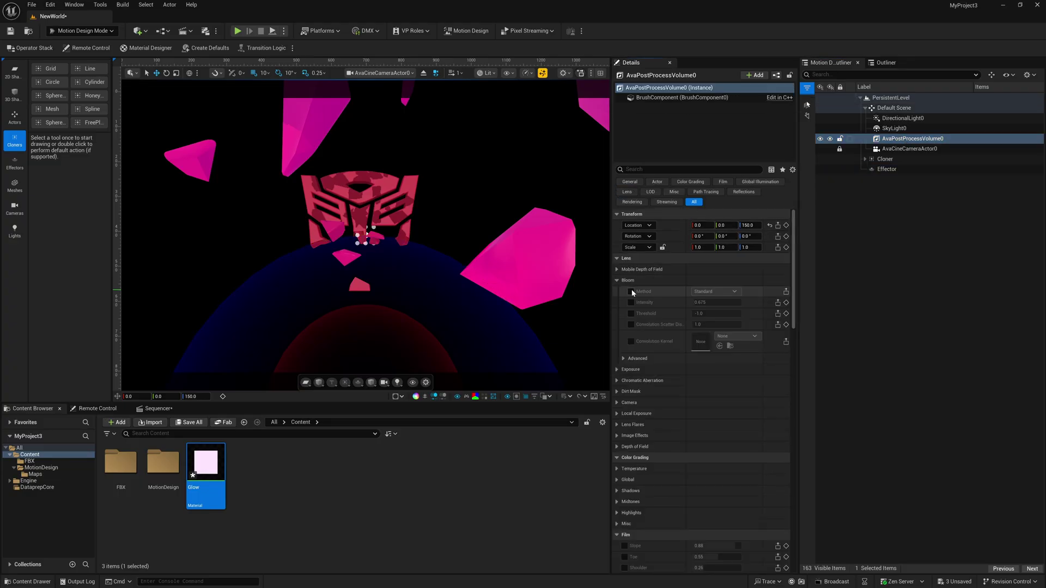
pyautogui.click(630, 292)
pyautogui.click(632, 303)
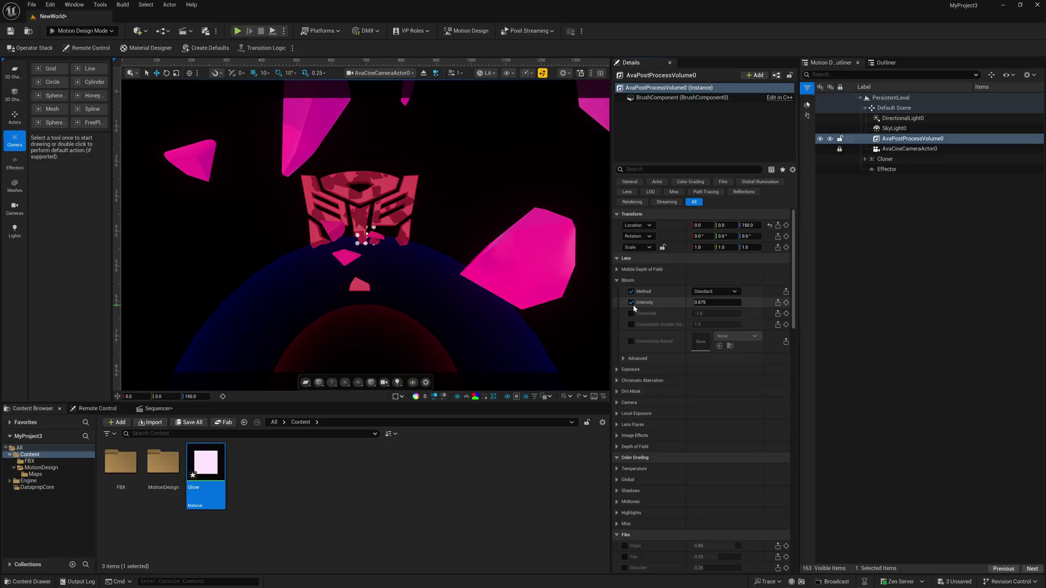
pyautogui.click(728, 290)
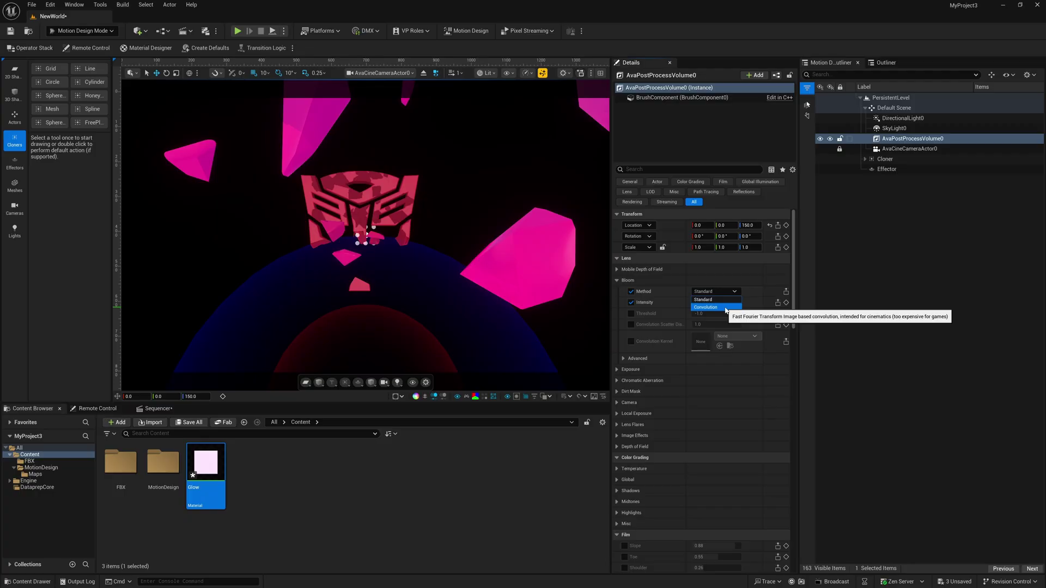
pyautogui.click(709, 300)
pyautogui.click(700, 303)
pyautogui.moveTo(700, 303); pyautogui.dragTo(725, 303)
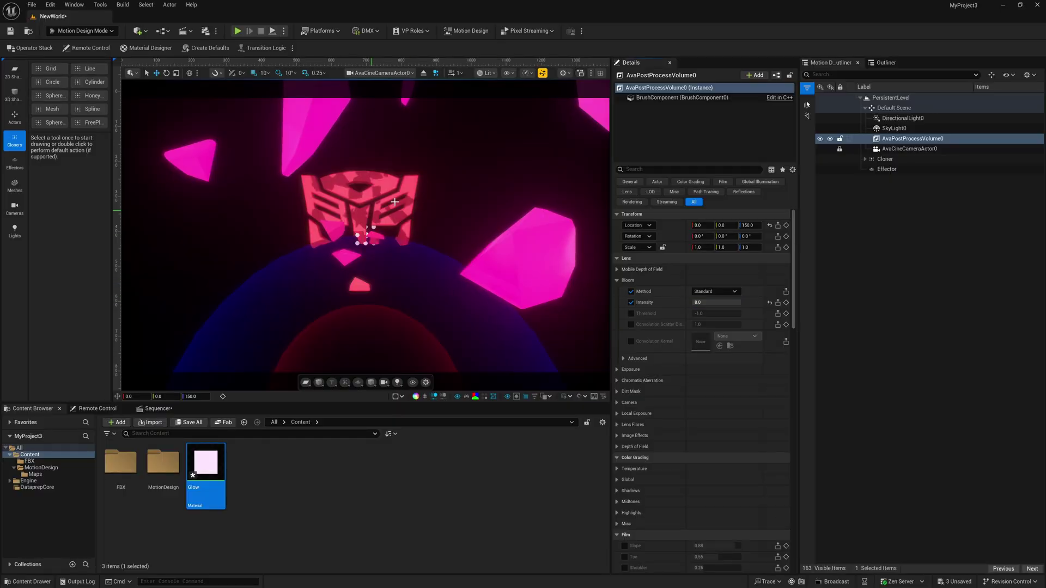
# - Shift the Effector along Z to check the bloom on the scattered logo pieces
pyautogui.click(887, 170)
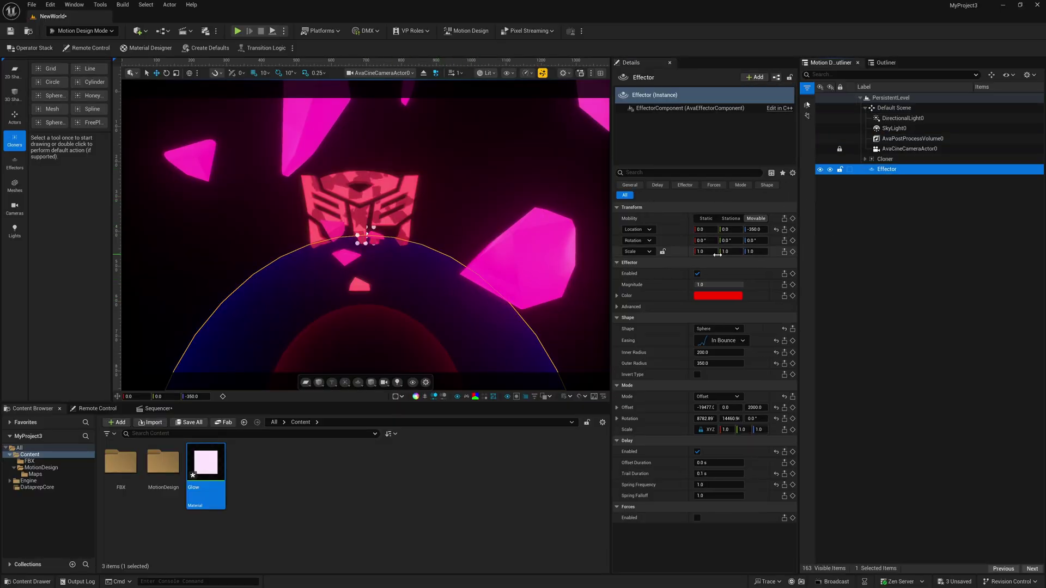
pyautogui.moveTo(758, 229); pyautogui.dragTo(714, 229)
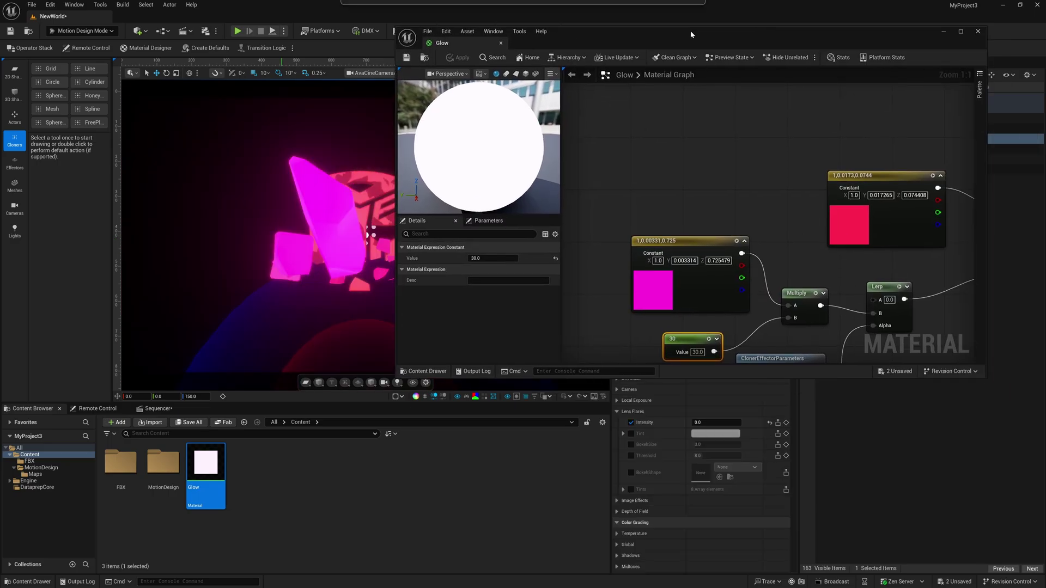
# - Raise the scalar constant feeding the Multiply node to 50 in the Glow material and save it
pyautogui.moveTo(799, 362); pyautogui.dragTo(799, 355)
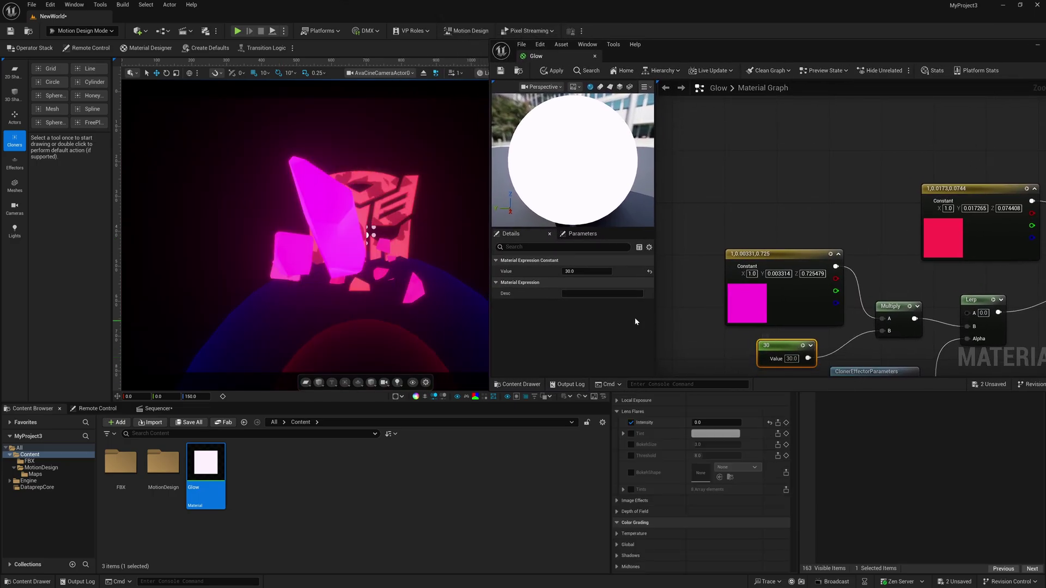
pyautogui.write('50')
pyautogui.press('Return')
pyautogui.click(501, 71)
pyautogui.moveTo(945, 55); pyautogui.dragTo(885, 50)
pyautogui.click(919, 49)
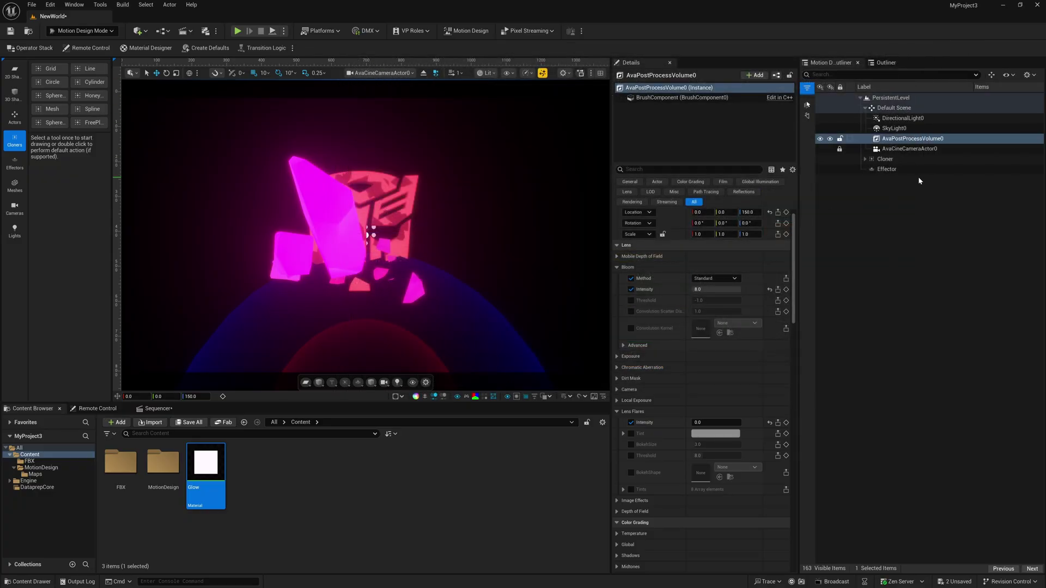
# - Raise the Effector through the logo to preview the glow, and set its Z location to 0
pyautogui.click(888, 170)
pyautogui.doubleClick(888, 169)
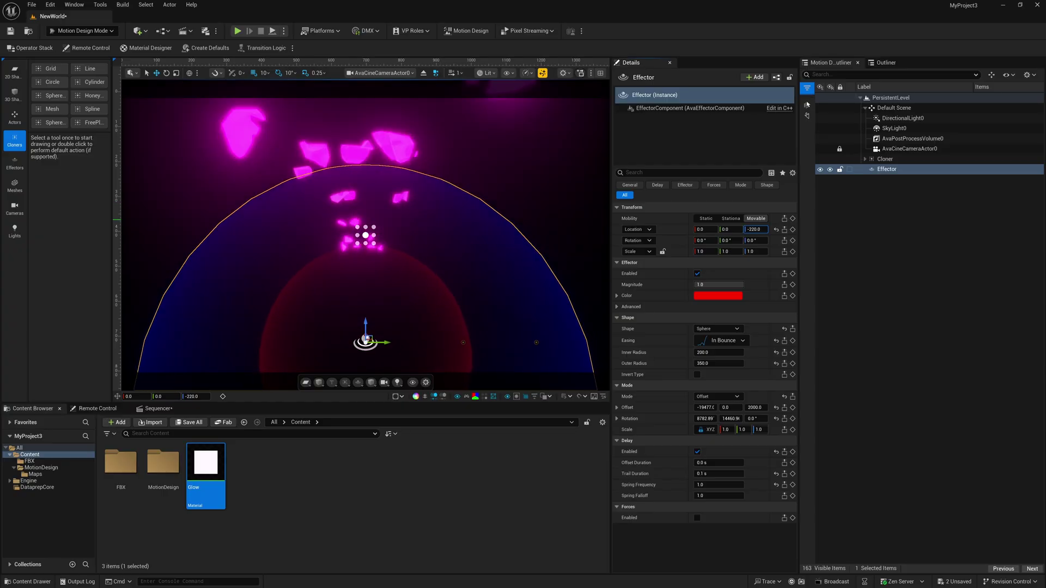
pyautogui.moveTo(756, 229)
pyautogui.mouseDown()
pyautogui.moveTo(772, 229)
pyautogui.moveTo(754, 250)
pyautogui.mouseUp()
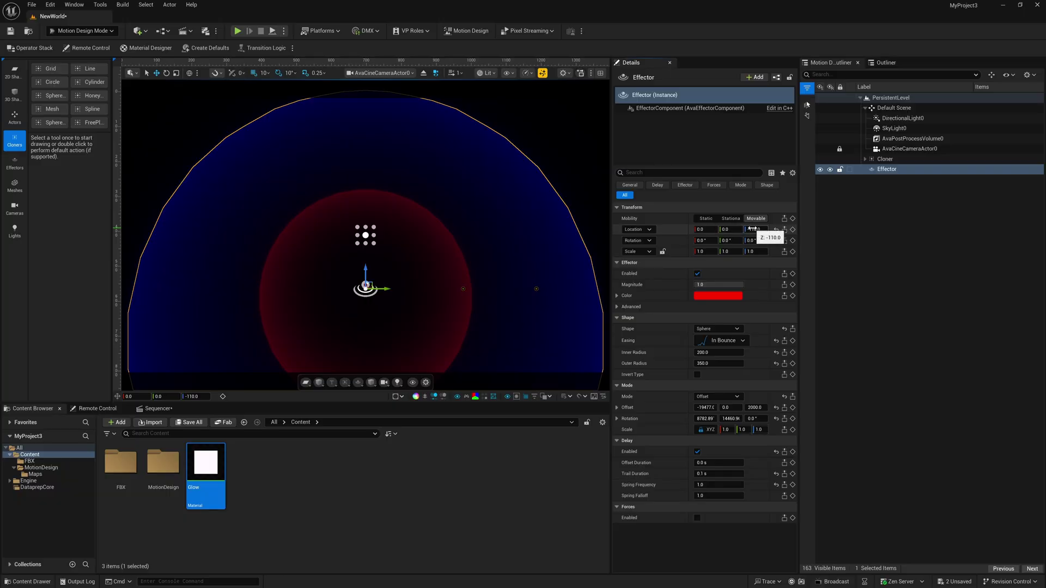
pyautogui.press('Return')
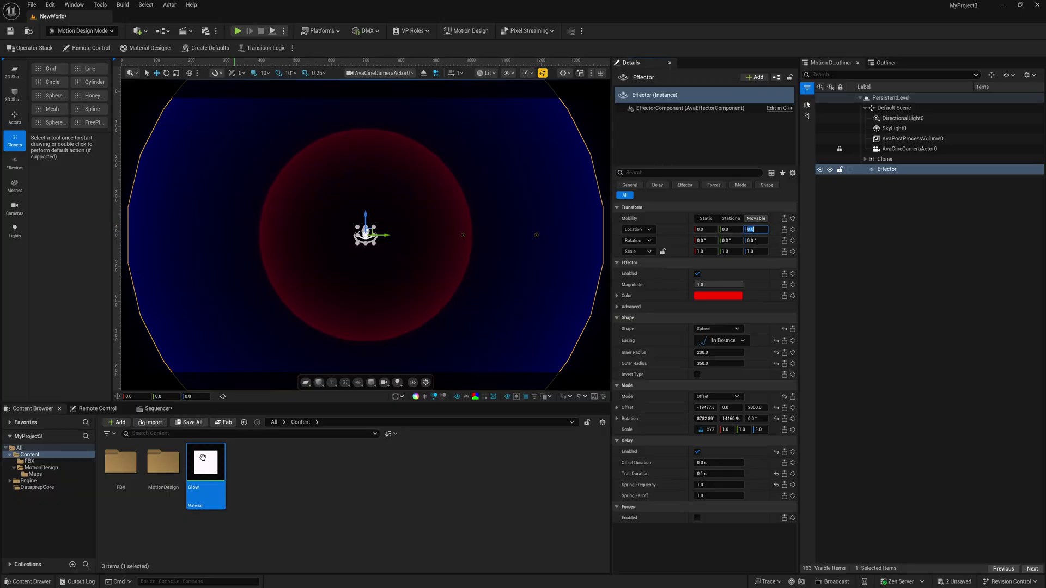
# - Keyframe the Effector's location in the Sequencer with Z 0 at frame 0 and Z -499 at frame 120, and play the animation from the start
pyautogui.click(158, 409)
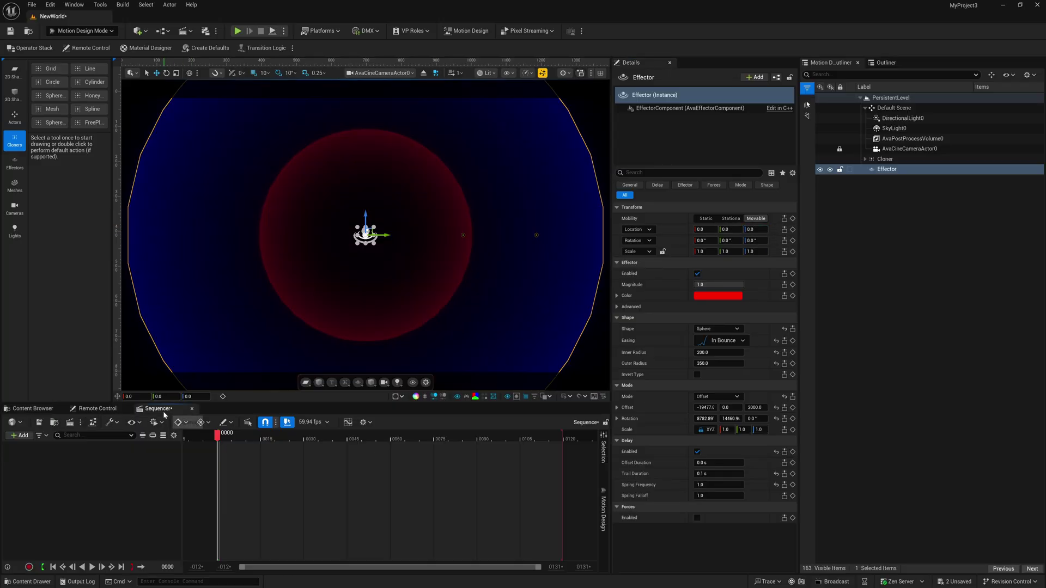
pyautogui.click(792, 229)
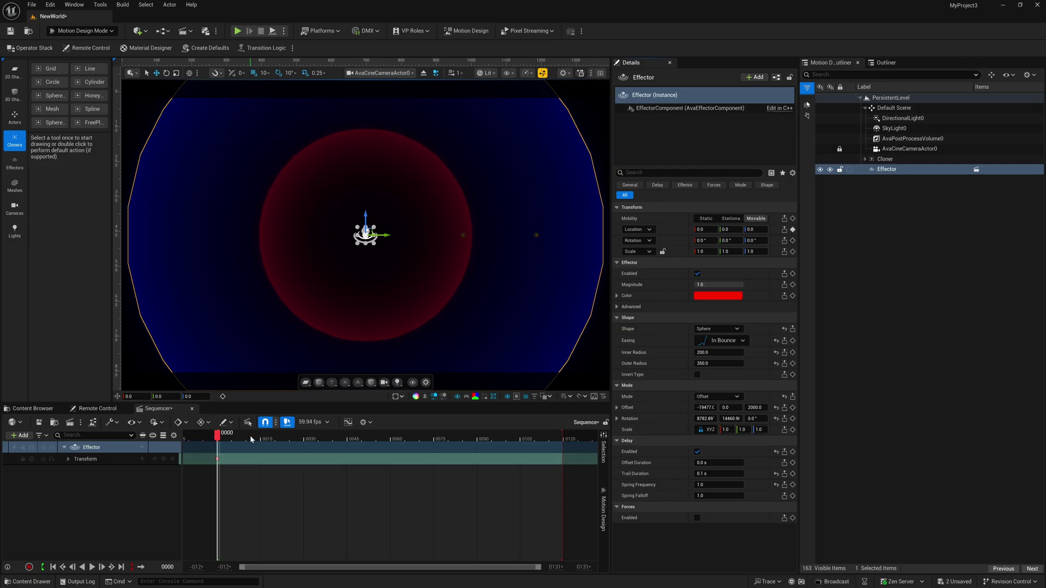
pyautogui.moveTo(250, 436); pyautogui.dragTo(553, 447)
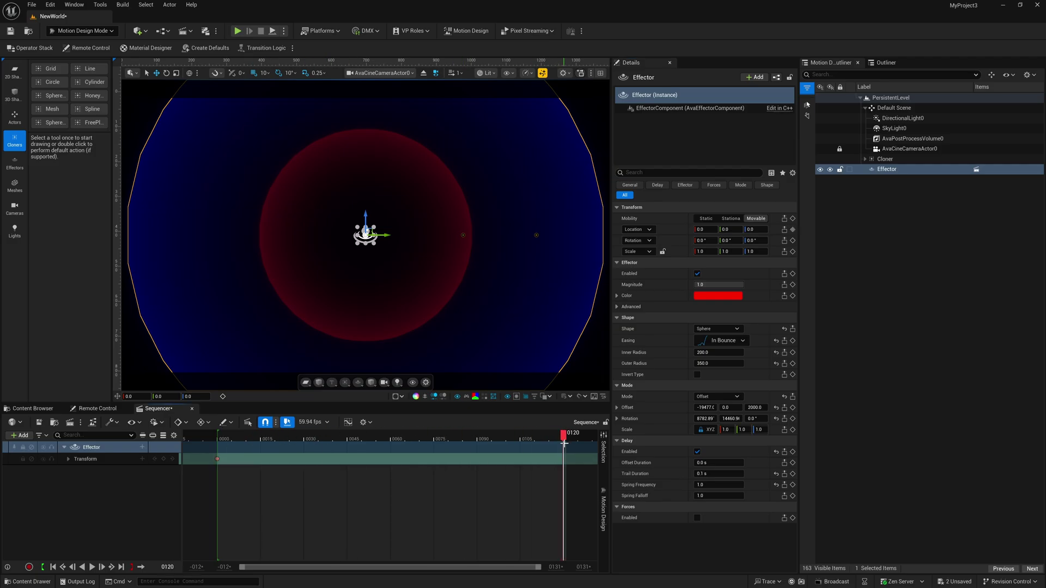
pyautogui.moveTo(756, 229); pyautogui.dragTo(706, 229)
pyautogui.click(792, 230)
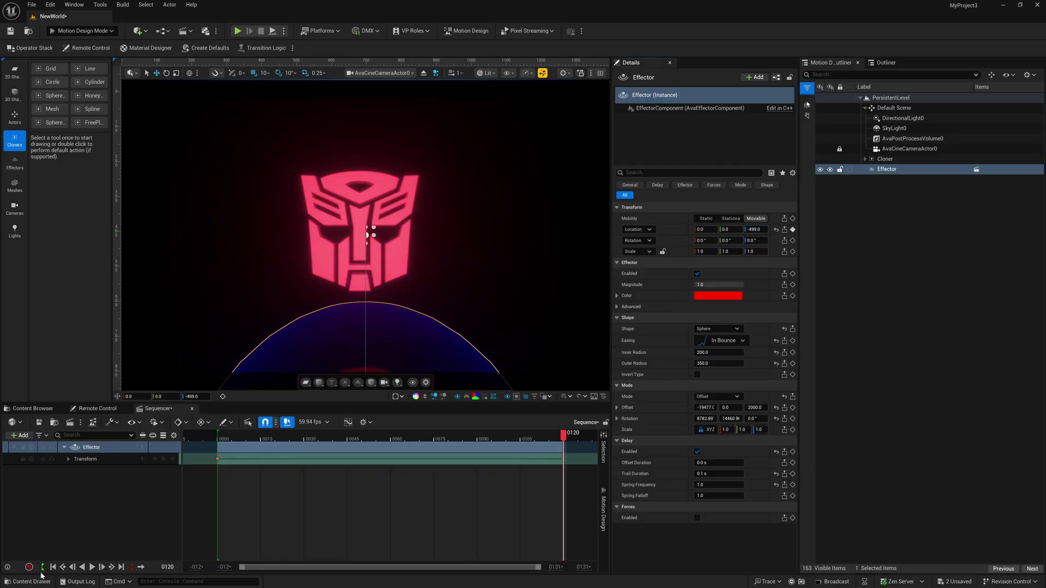
pyautogui.click(52, 568)
pyautogui.click(92, 567)
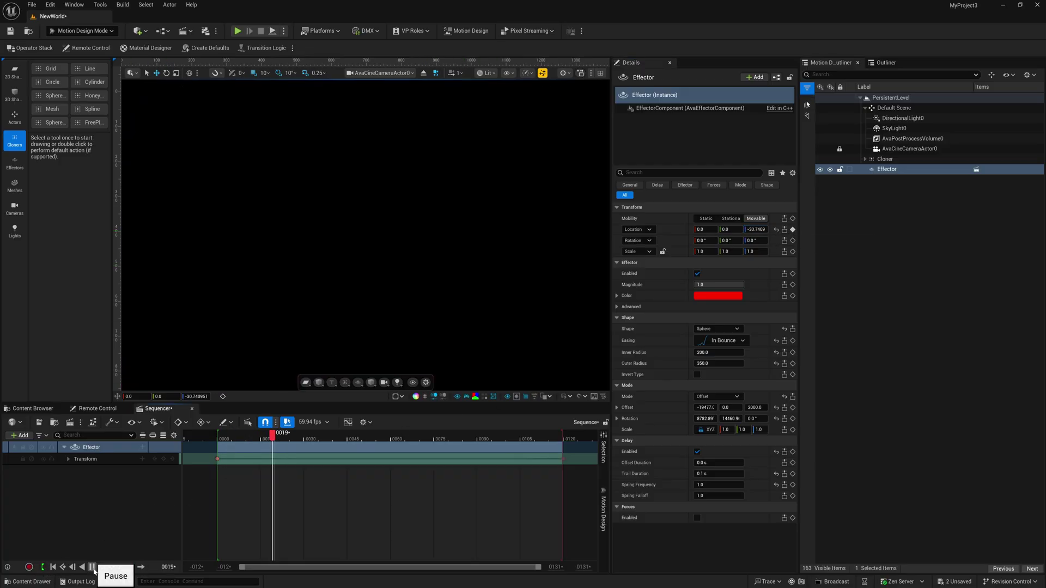